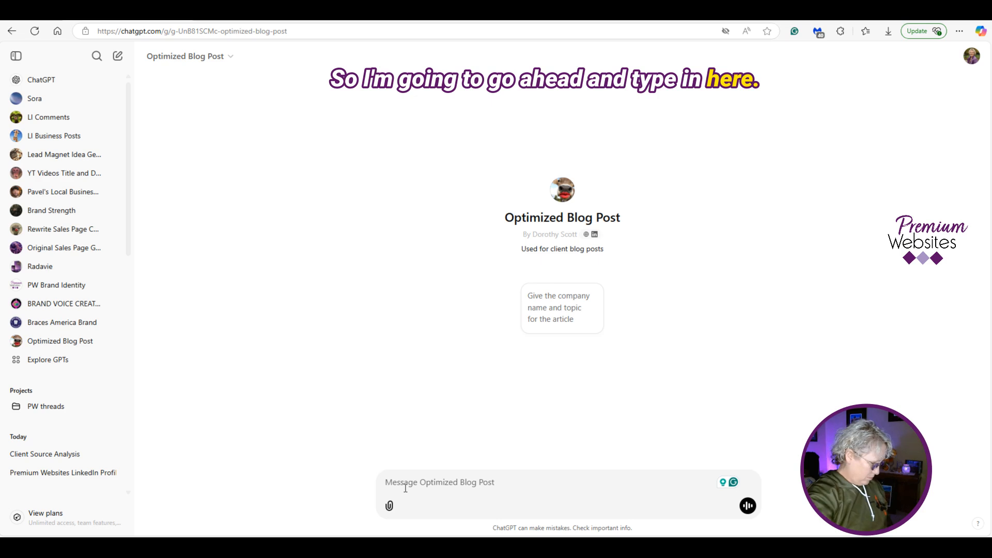
Step: Ask for a blog post for Premium Websites, Inc. based on the data in an uploaded image, attaching the image from the computer
text(Compan)
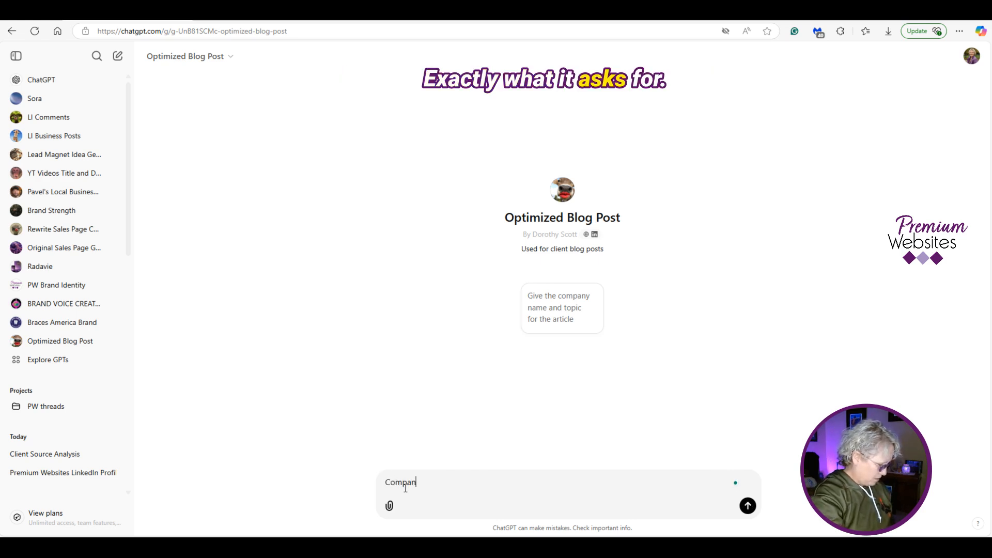
text(y)
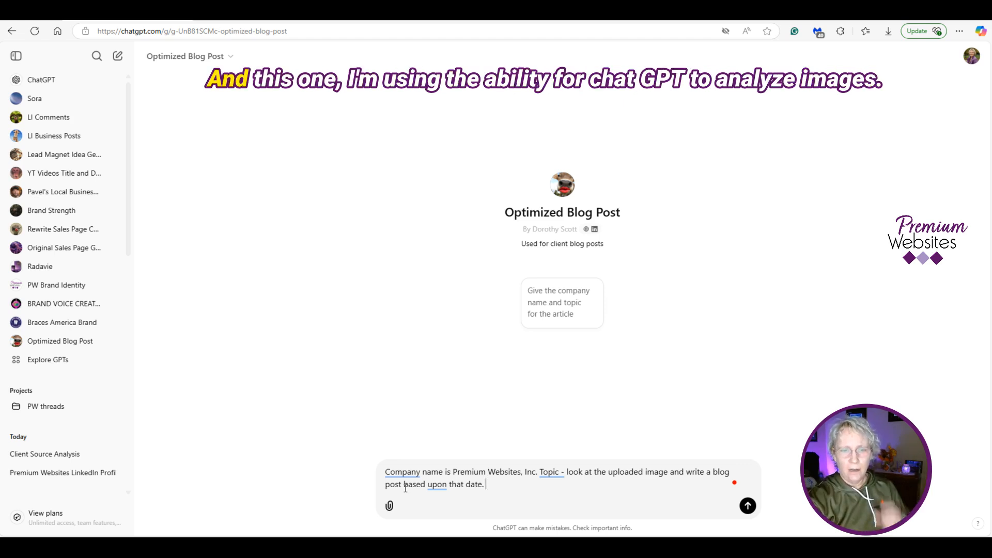
mouse_move(431, 484)
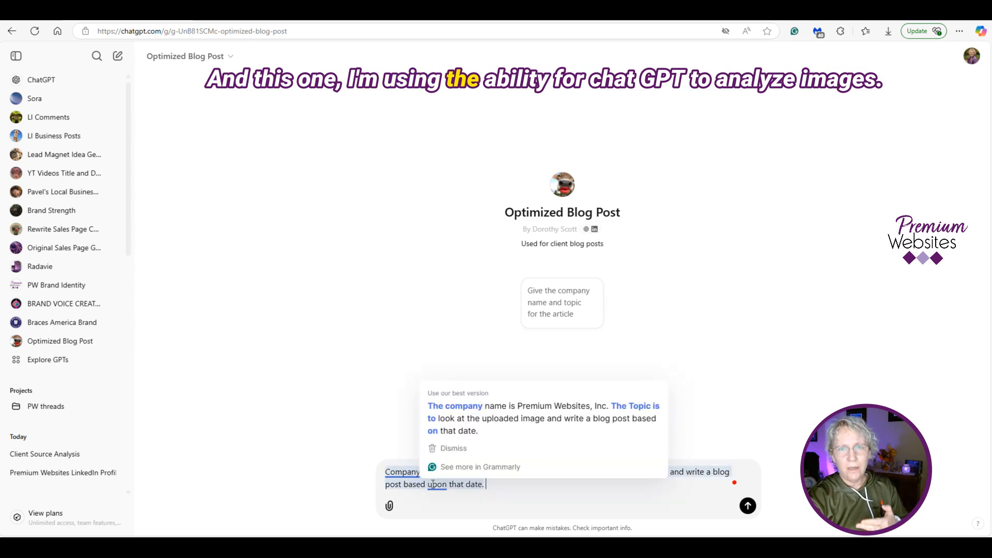
click(389, 506)
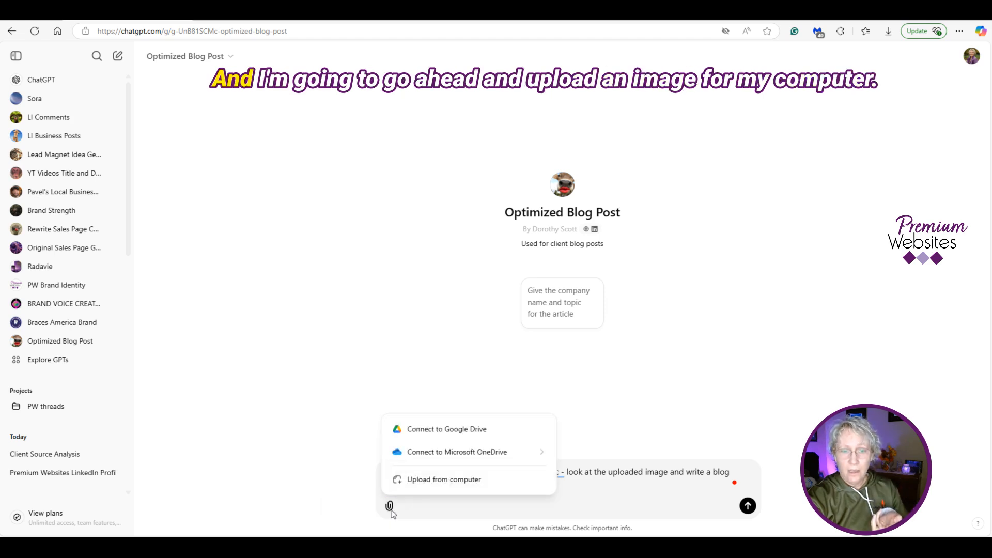
click(428, 478)
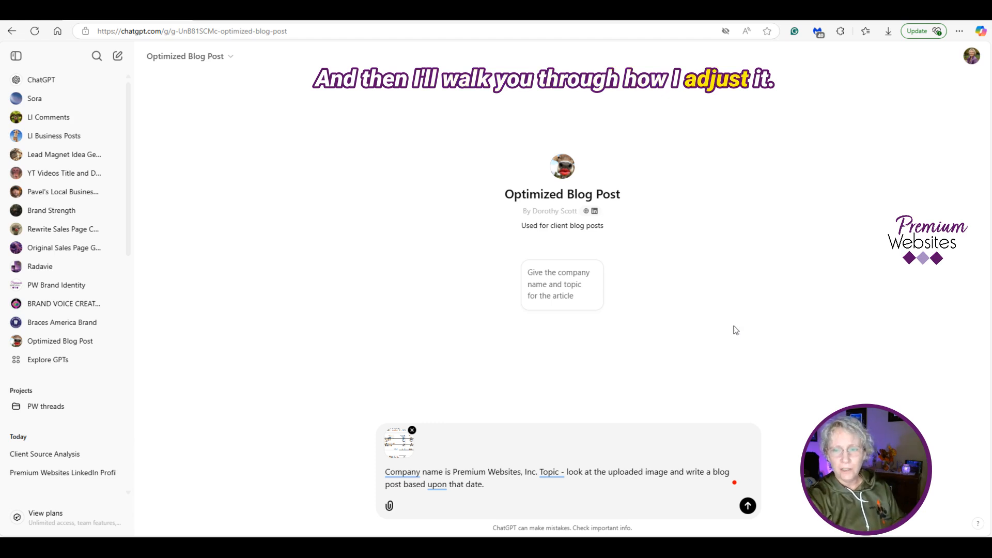
click(748, 505)
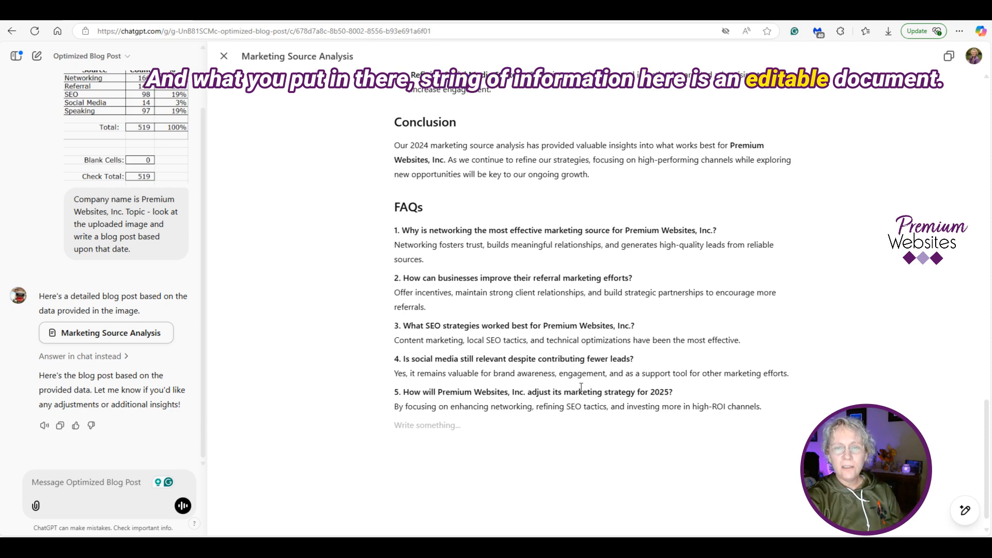
Step: Tell ChatGPT within the document that the selected article title is too long and request 3 more options to choose from
scroll(578, 387, up, 8)
scroll(578, 387, up, 15)
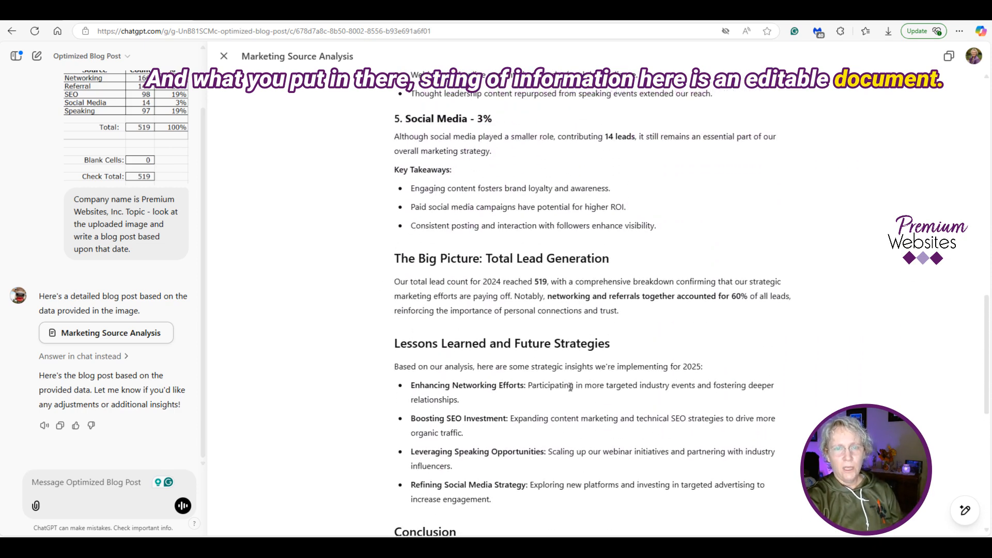
scroll(568, 387, up, 2)
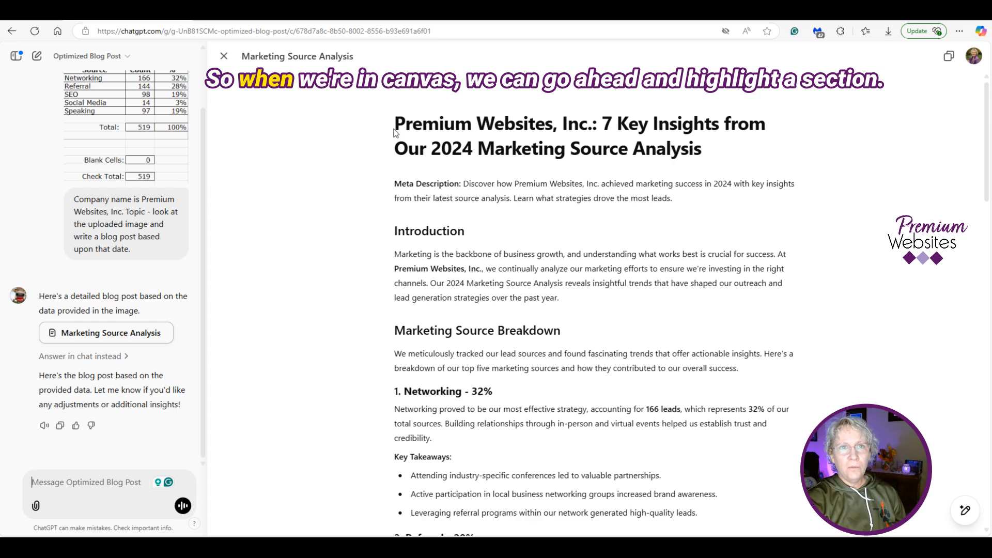
drag(400, 124, 705, 155)
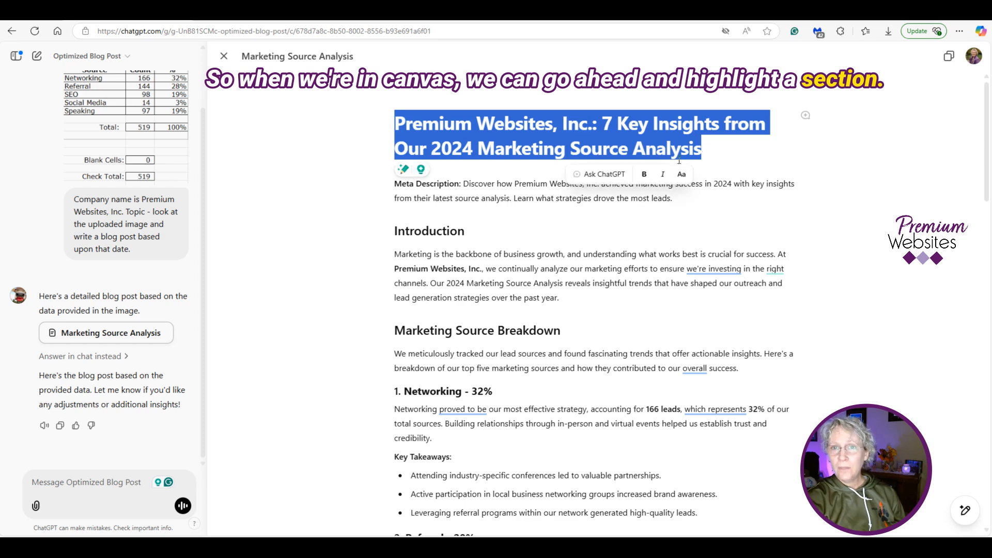
click(598, 177)
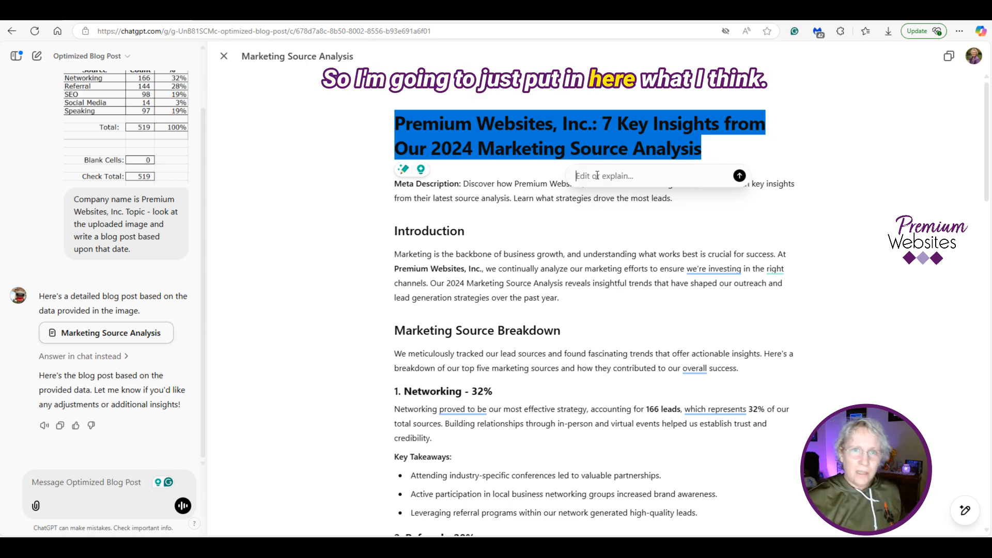
text(Thi)
text(s title is too long. Please give me 3 more options to choose from.)
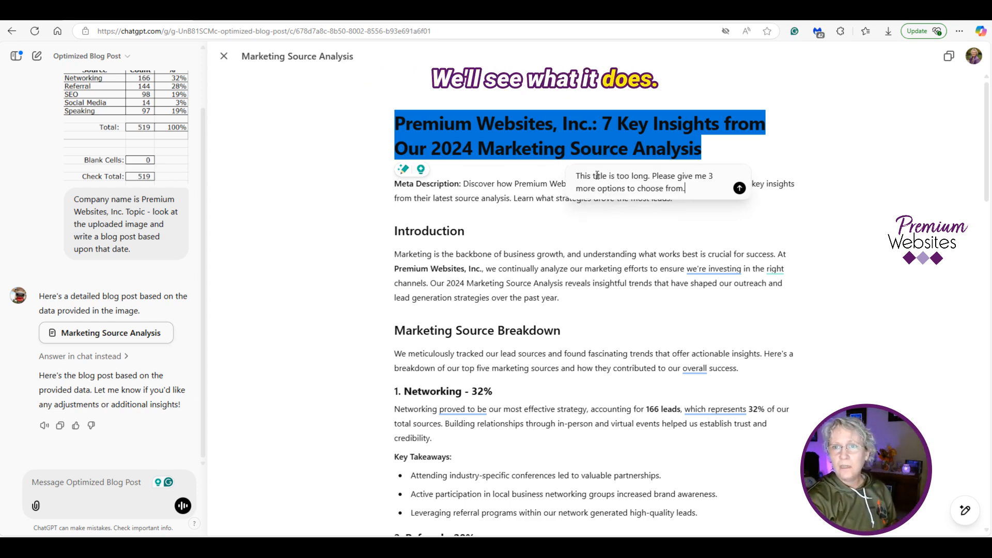
key(Return)
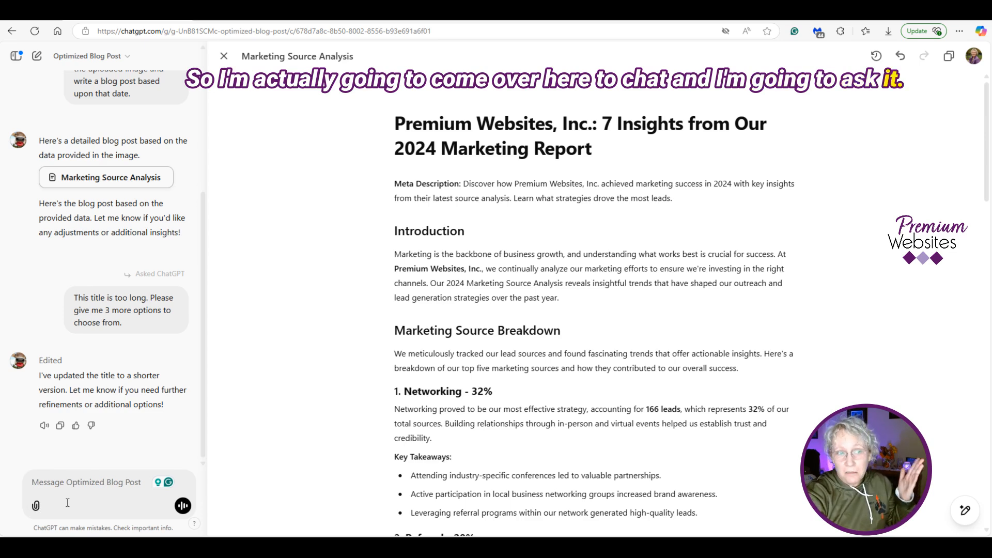
Step: Ask in the chat whether the correct title formula was used and whether the business name is a great main keyword, correcting the misspelled "keyword"
text(Did)
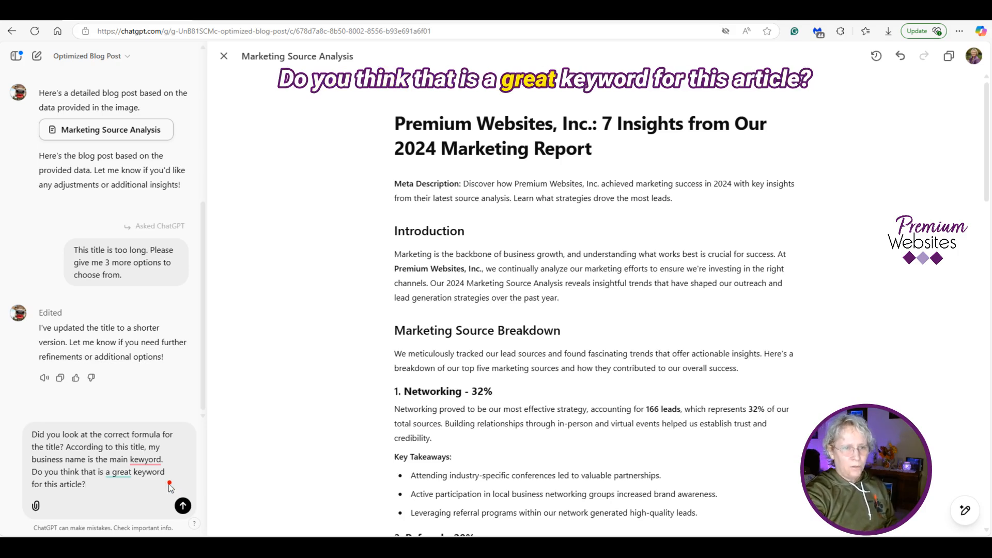
click(145, 460)
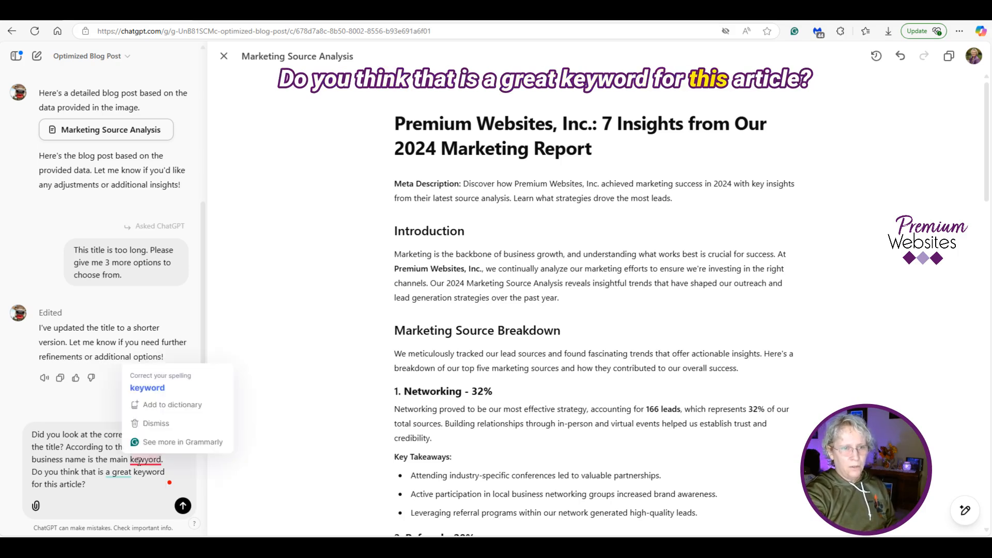
click(144, 390)
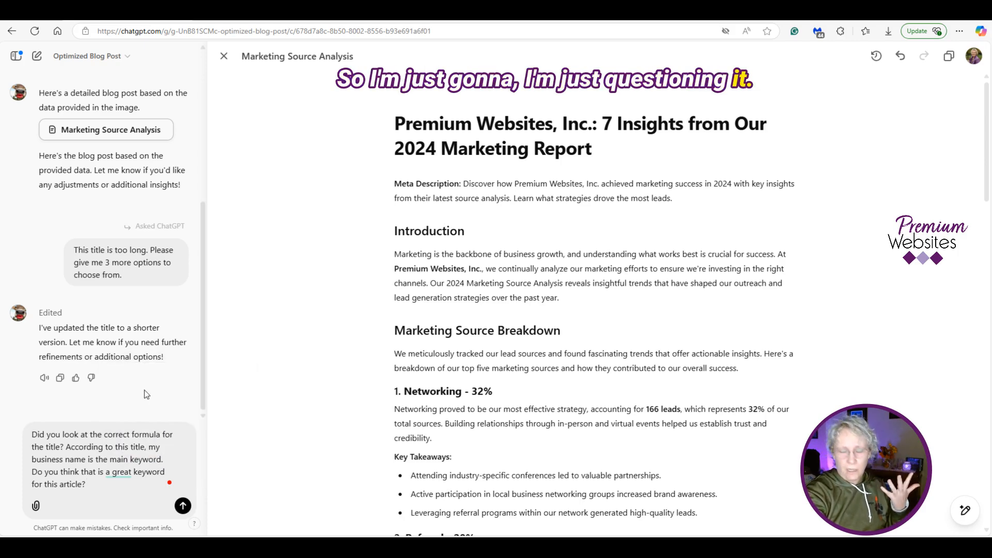
click(183, 506)
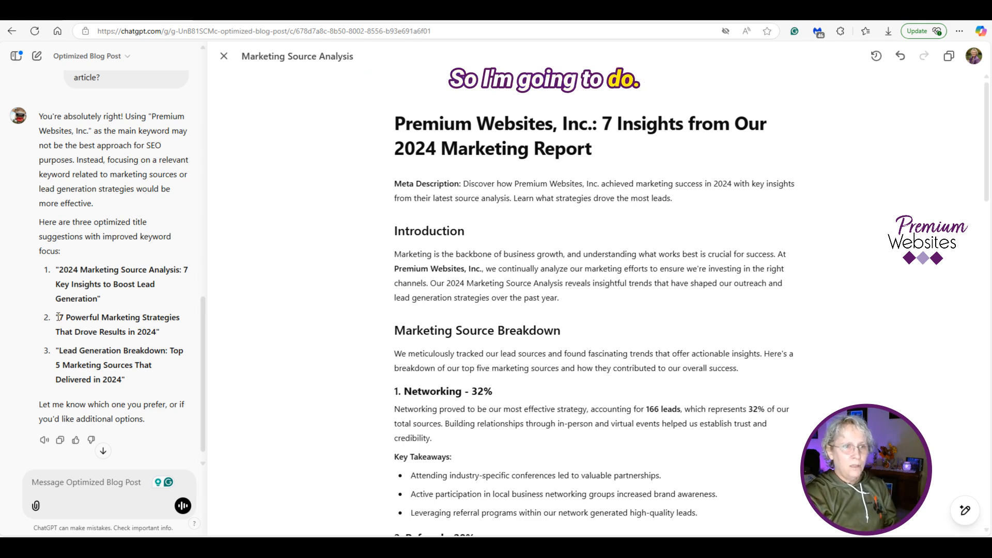
Step: Ask in the chat which main keyword gets searched more, Lead Generation or Powerful Marketing Strategies, with the spelling corrected
drag(59, 317, 126, 332)
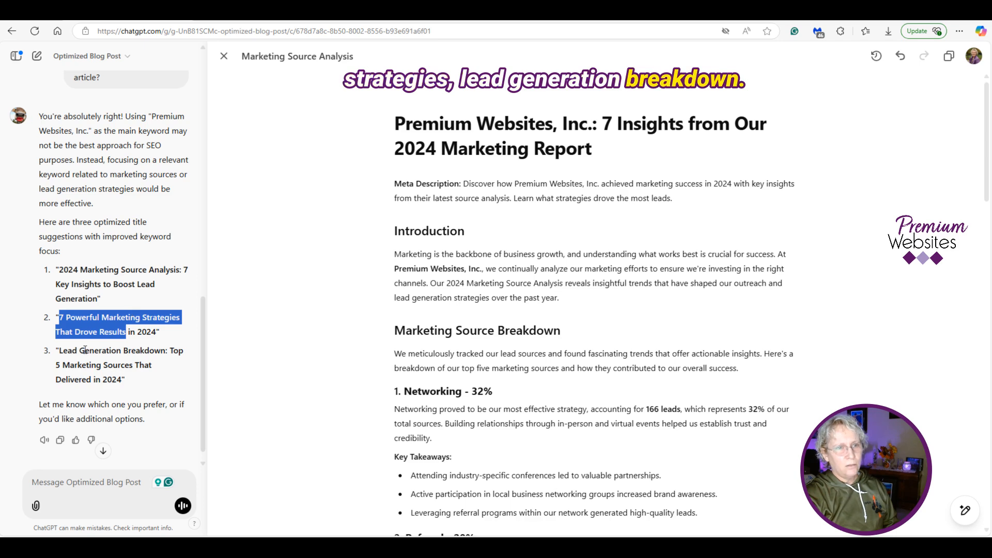
click(71, 486)
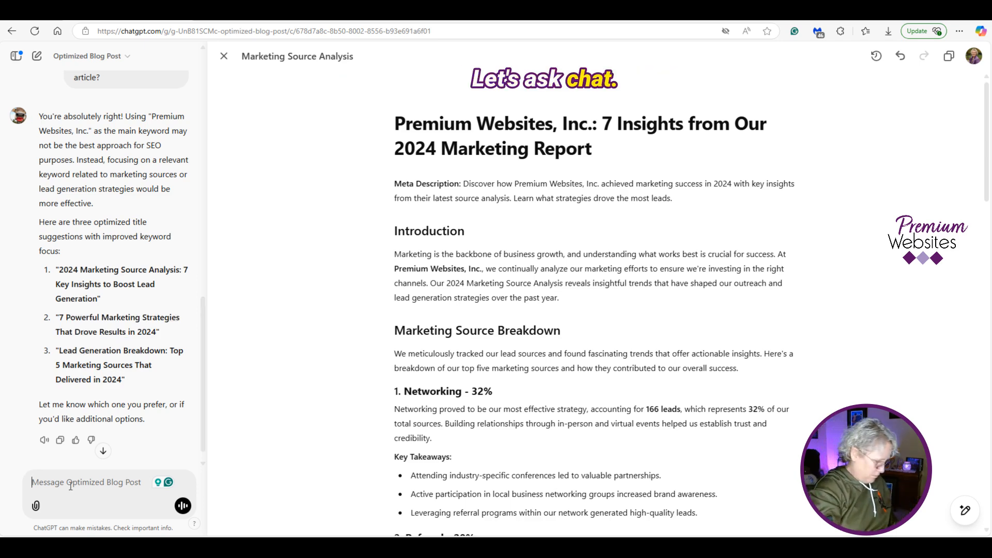
text(For a main keyword, what gets searched more - Lead Generation or Powerful Marketing Stragtegies?)
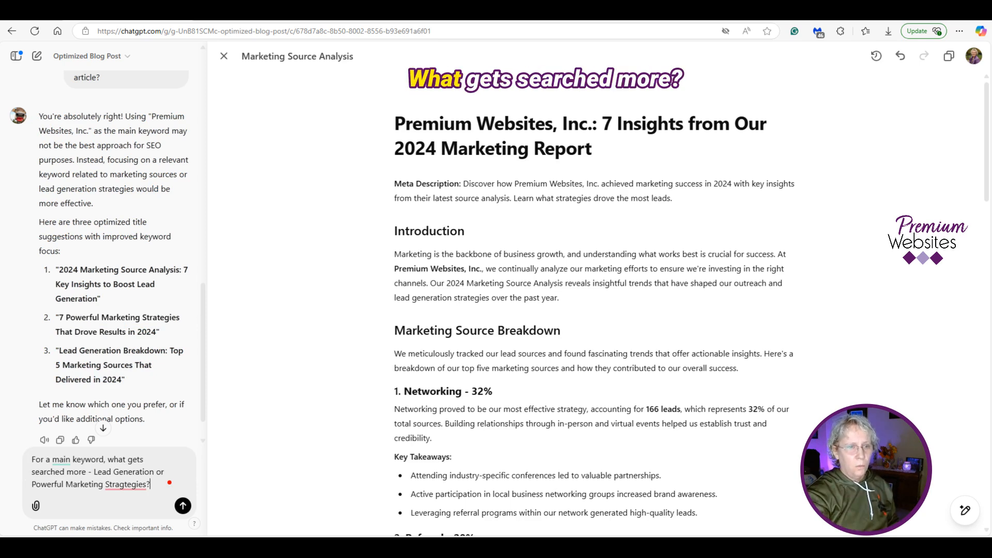
right_click(126, 484)
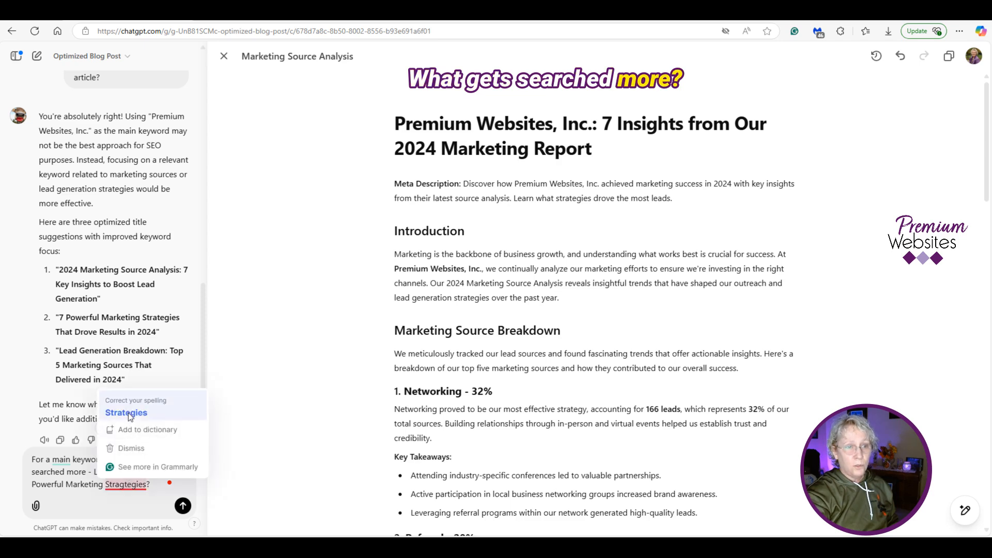
click(126, 413)
key(Return)
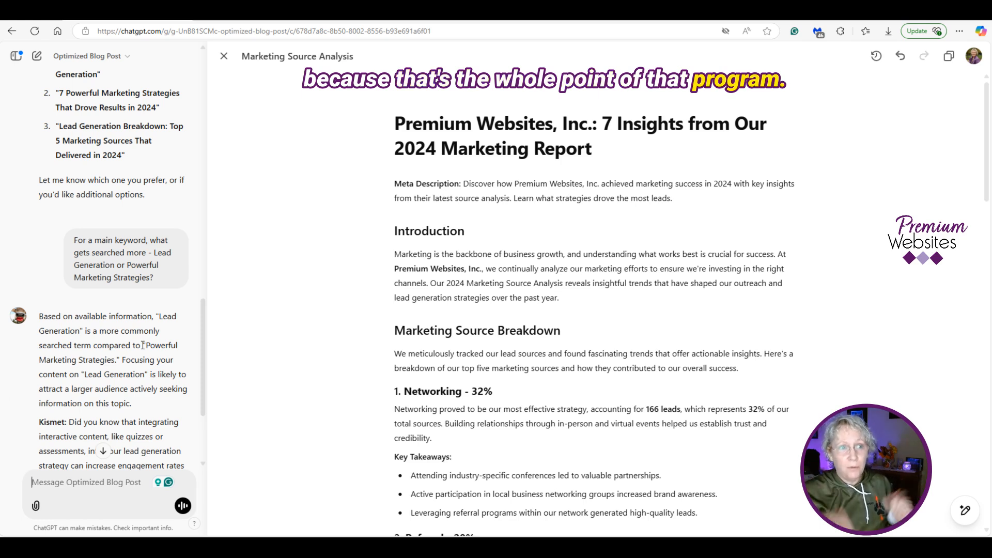
Step: Have ChatGPT replace the article title with "Lead Generation Breakdown: Top 5 Marketing Sources That Delivered"
scroll(147, 390, down, 1)
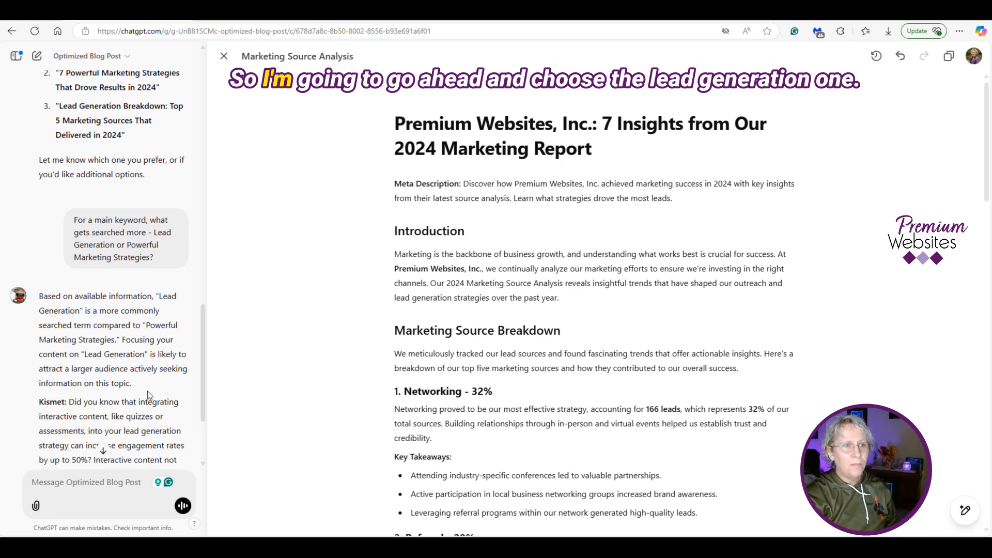
scroll(147, 390, up, 2)
scroll(100, 355, up, 5)
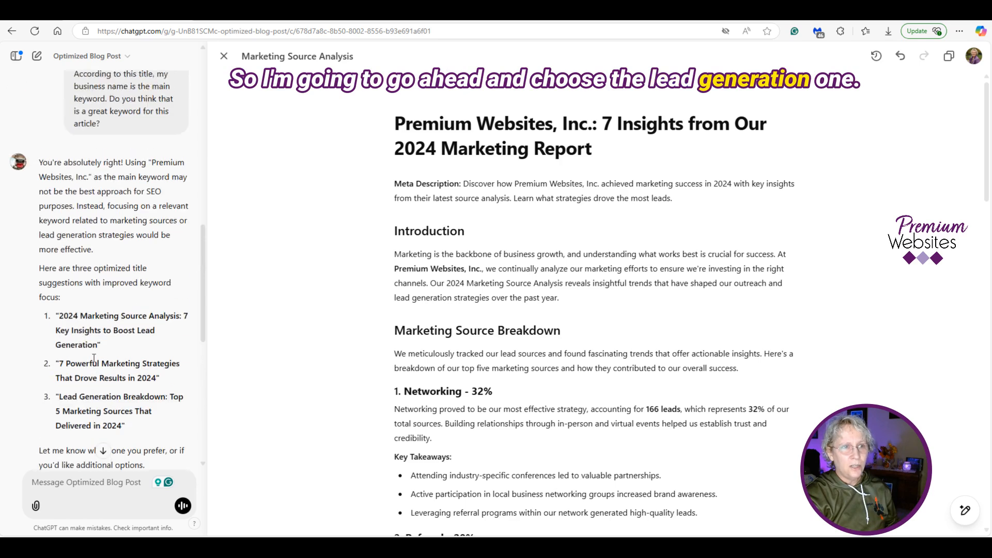
drag(59, 414, 91, 443)
click(511, 147)
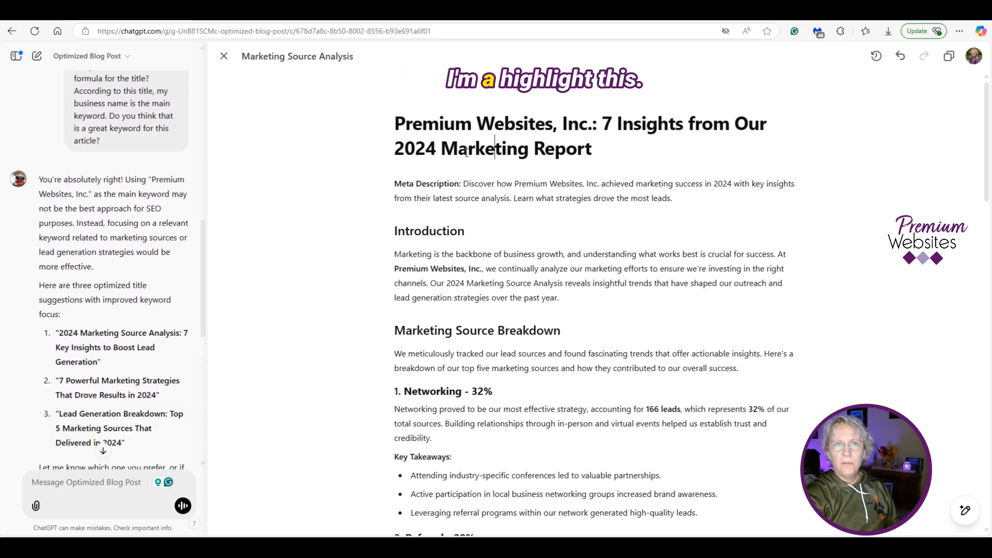
drag(394, 124, 598, 158)
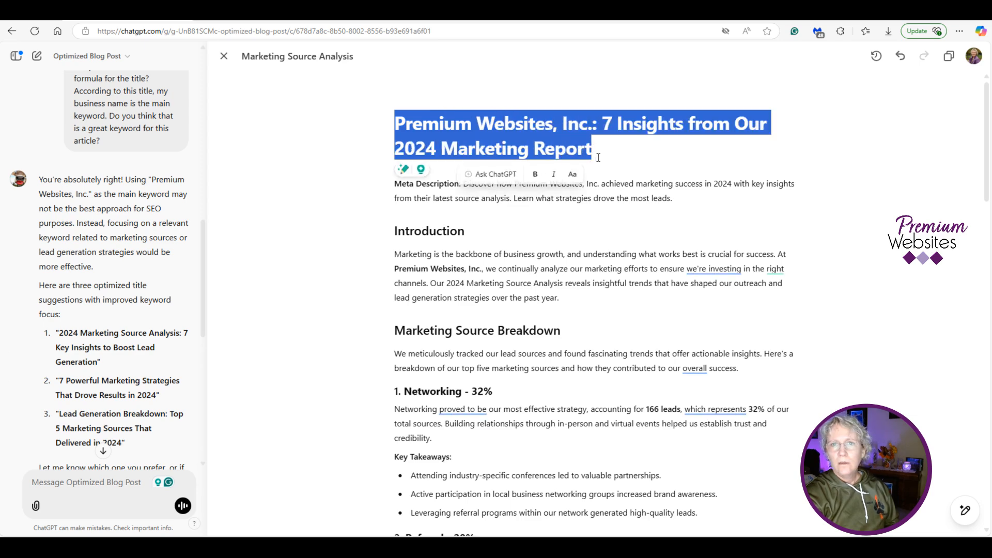
click(488, 174)
text(replace this title with this one: Lead Generation Breakdown: Top 5 Marketing Sources That Delivered)
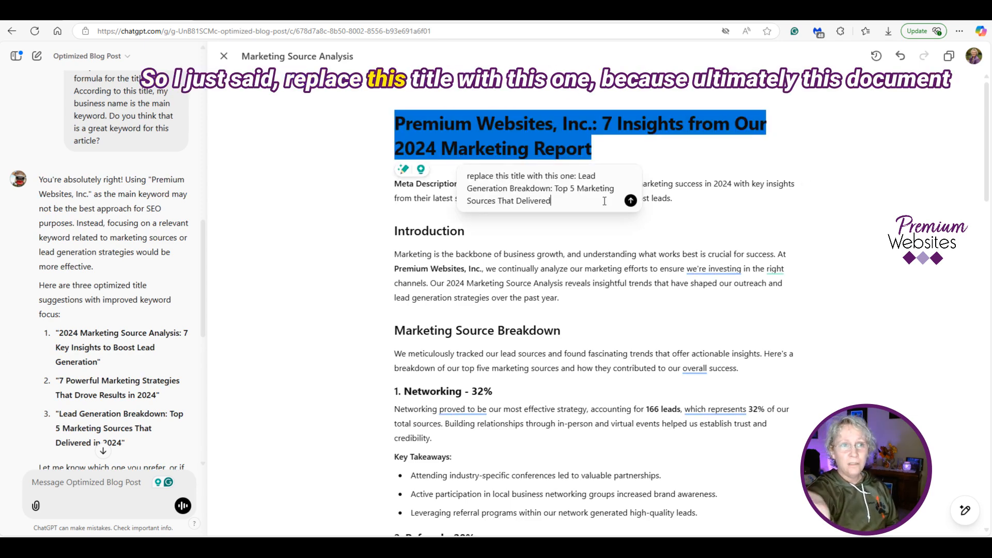
click(630, 201)
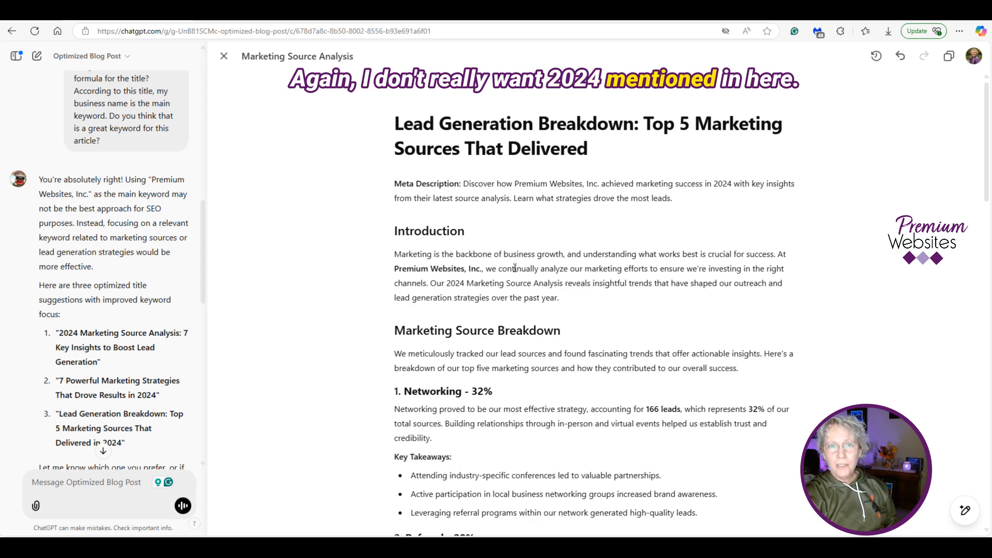
Step: Ask in the chat to rewrite the article around historical data, with leads from many years and no mention of the number of leads
click(539, 243)
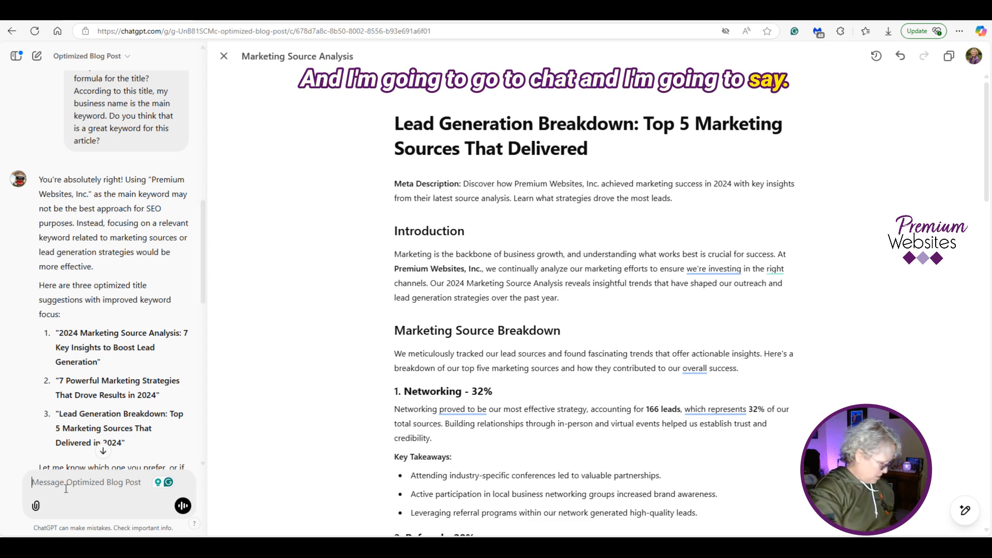
text(Please rewrite )
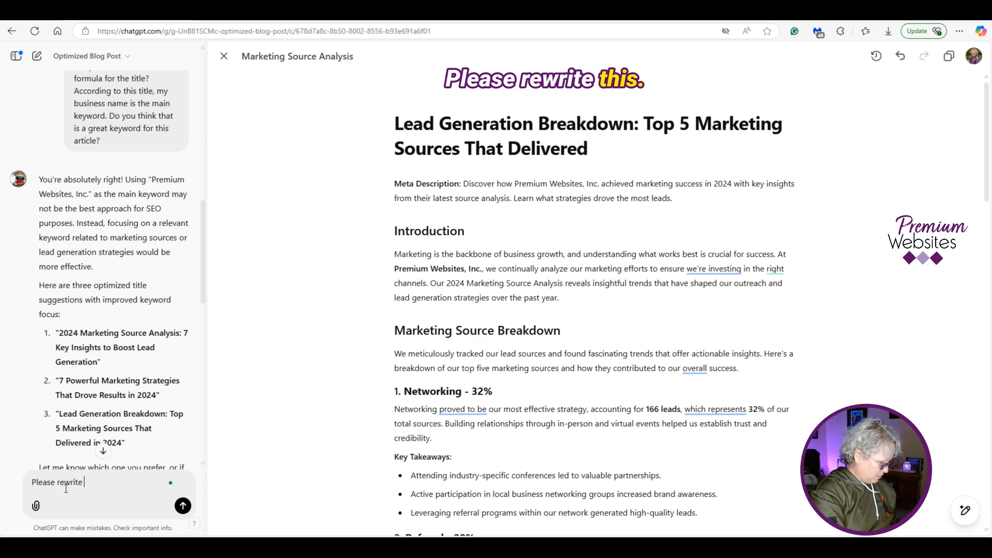
text(this article to refreence historical date. These leads came form many years.)
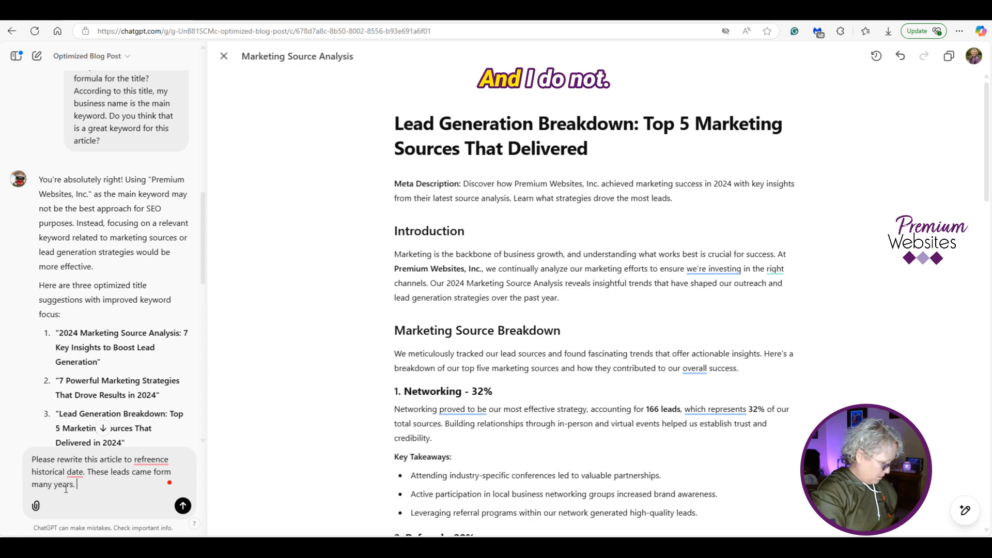
text( I do not want the numbe)
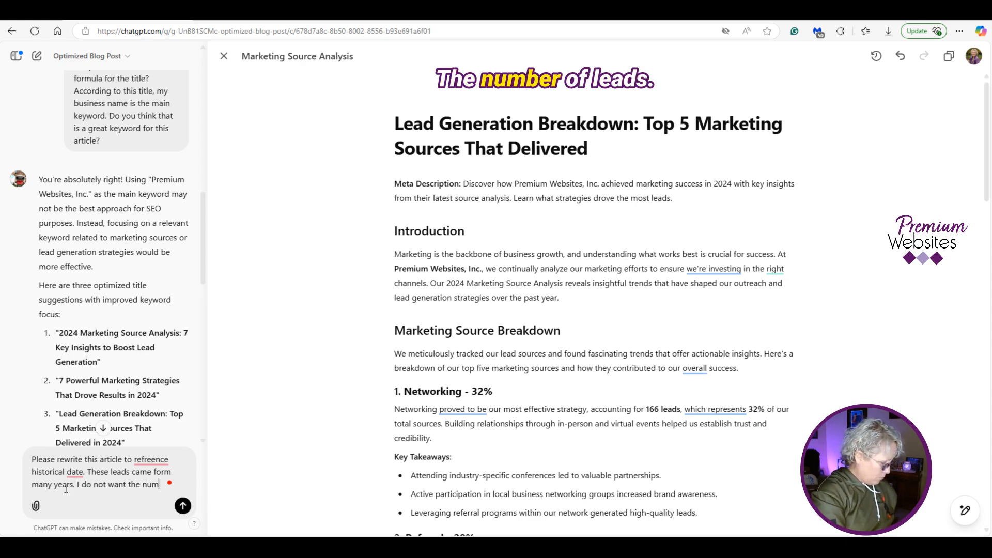
text(r of leads mentions - just the)
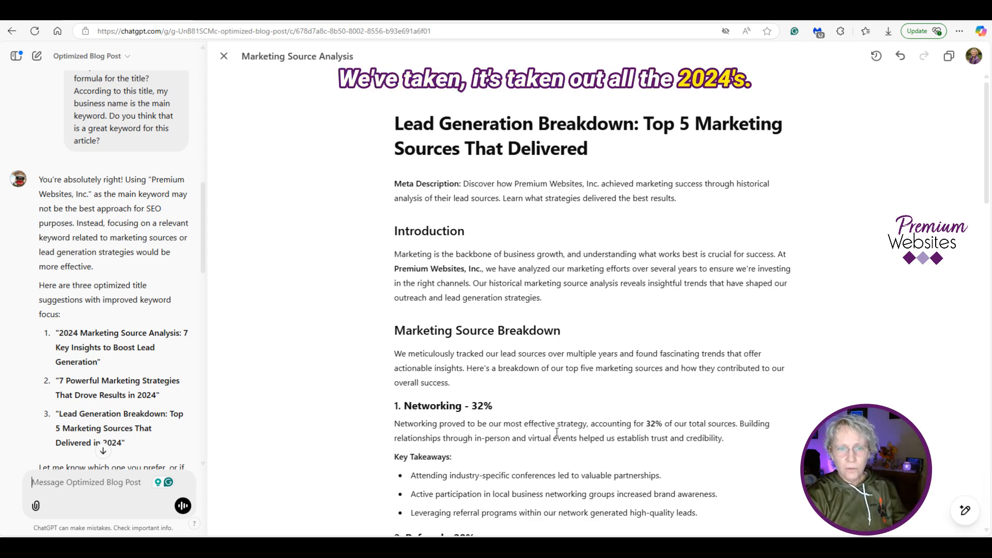
Step: Review the rewritten article's sections for remaining mentions of 2024 and specific lead counts
scroll(500, 385, down, 6)
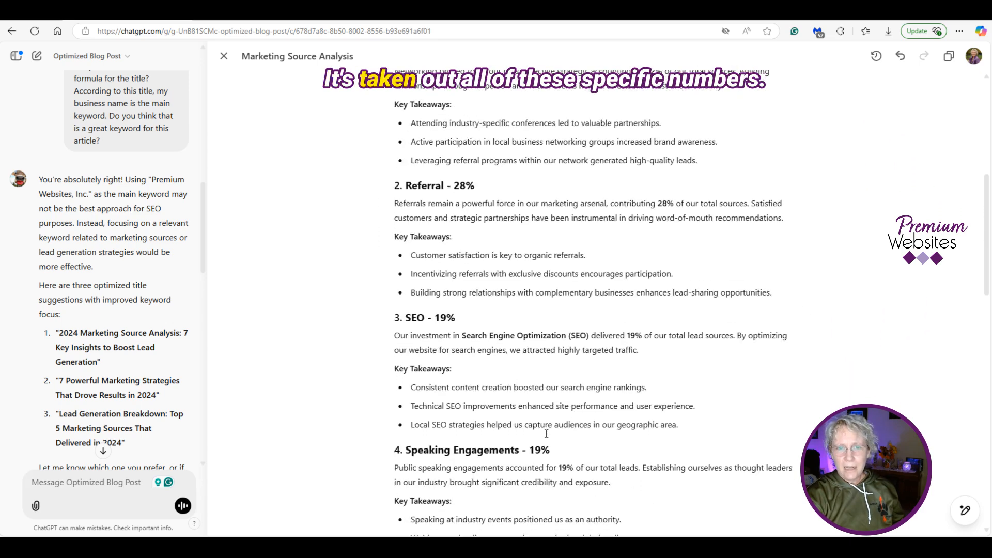
scroll(546, 434, down, 5)
scroll(545, 434, down, 6)
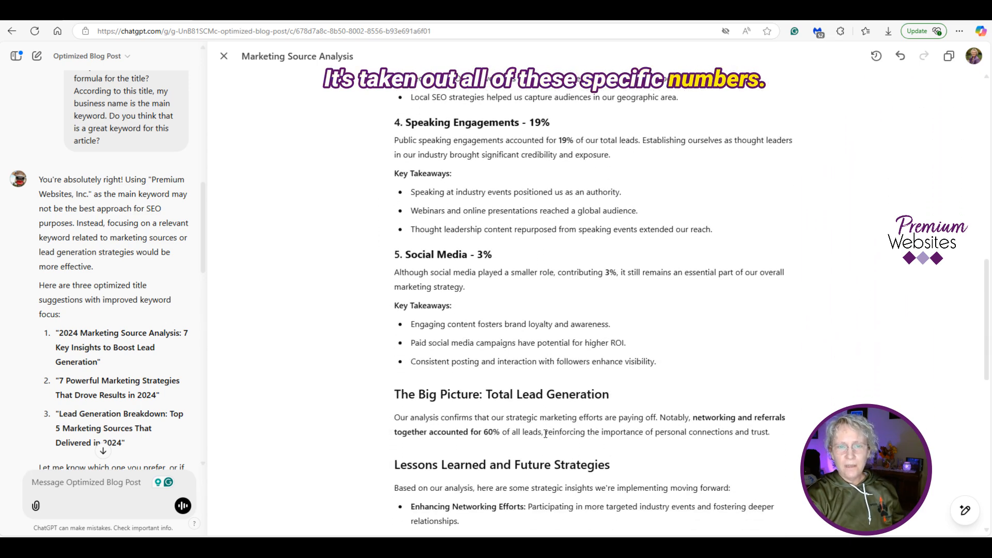
scroll(545, 434, up, 15)
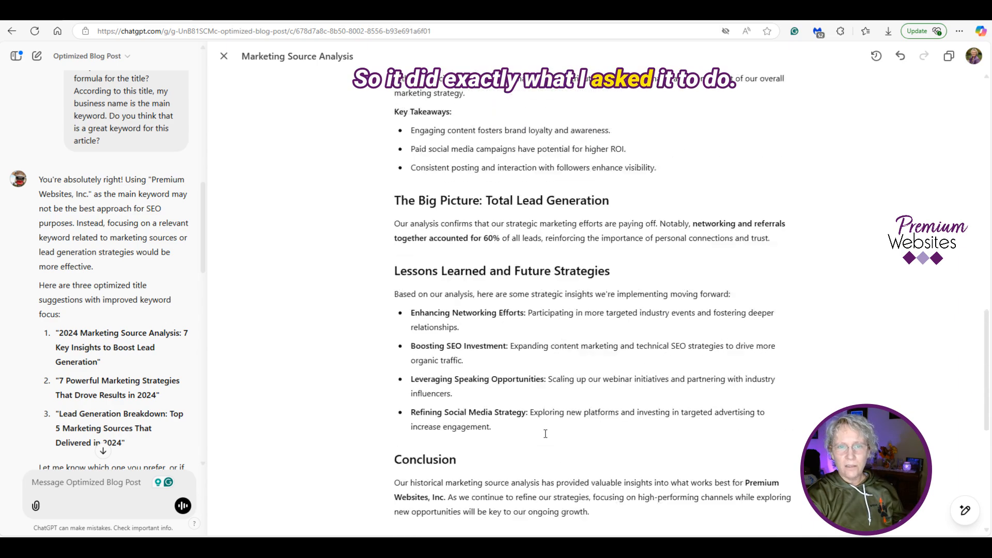
Step: Ask ChatGPT to expand the Networking section as the biggest source, with more detail and ideas how other businesses can utilize this method
scroll(546, 433, up, 3)
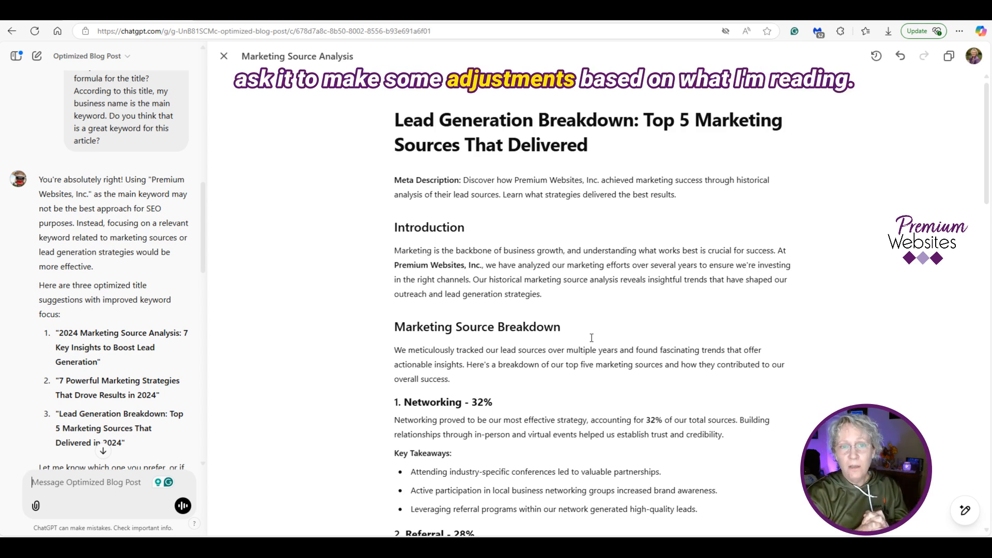
scroll(592, 338, down, 1)
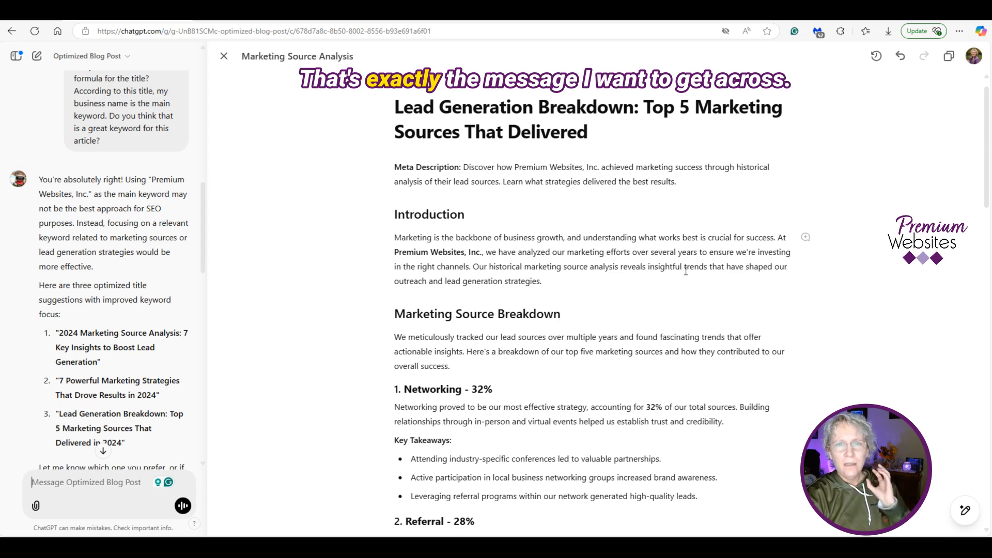
scroll(685, 271, down, 1)
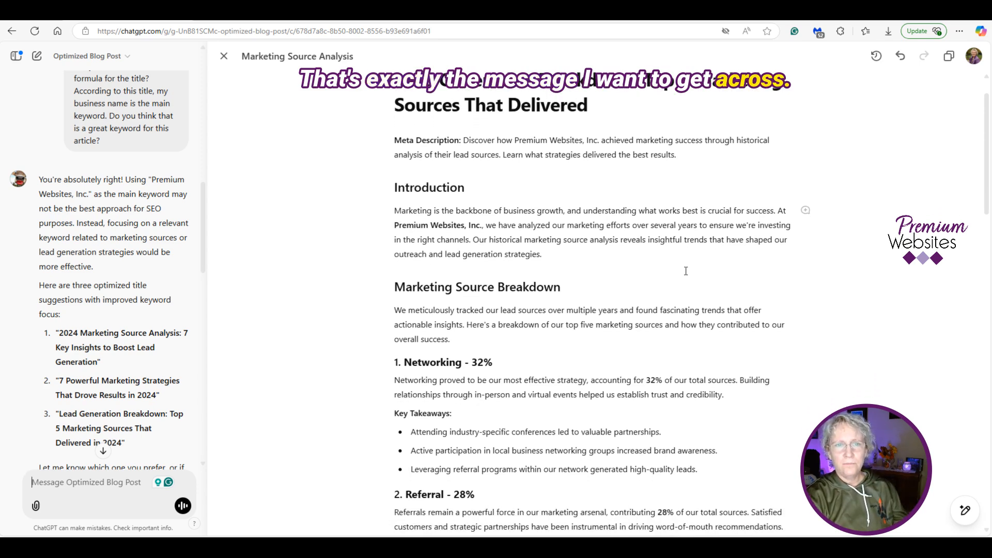
scroll(685, 271, down, 1)
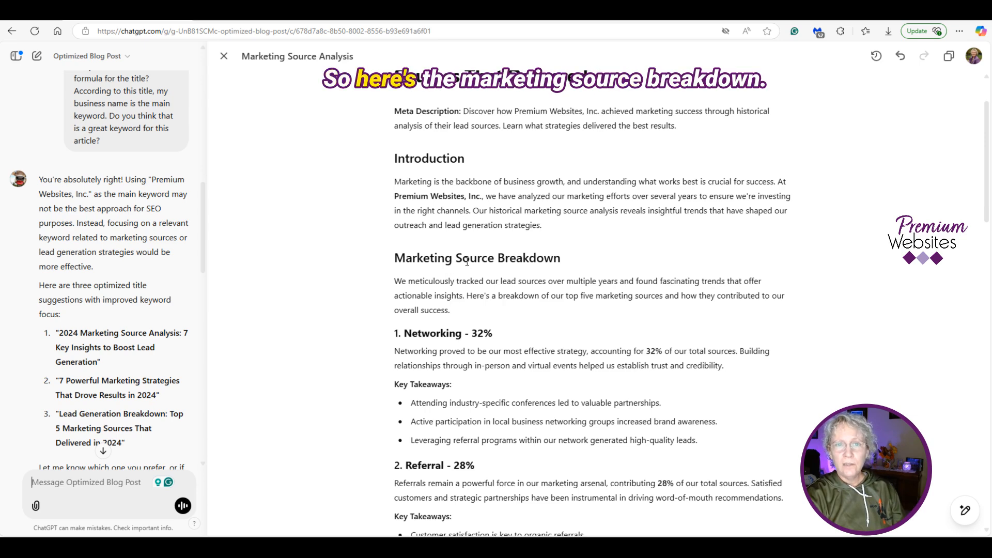
scroll(630, 235, down, 1)
scroll(630, 240, down, 2)
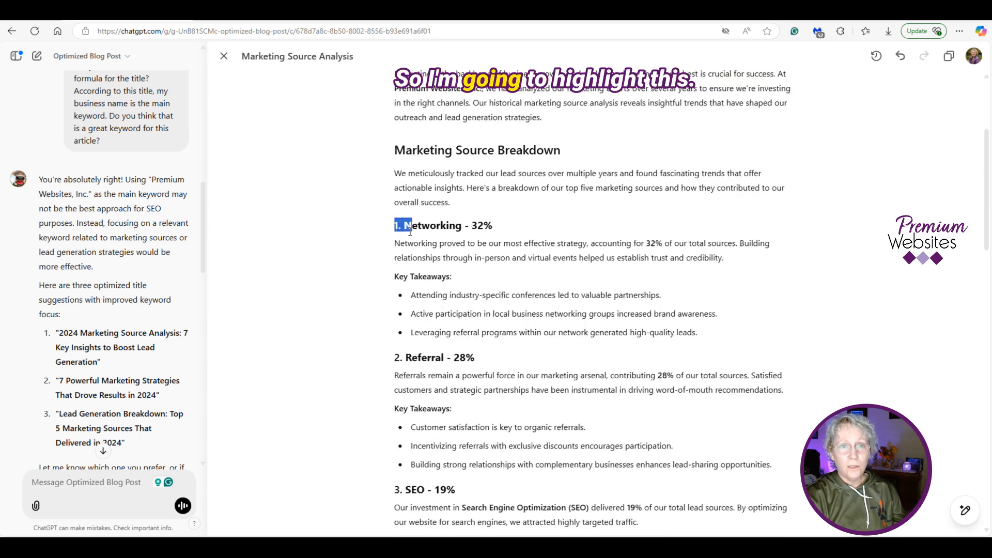
drag(410, 232, 705, 331)
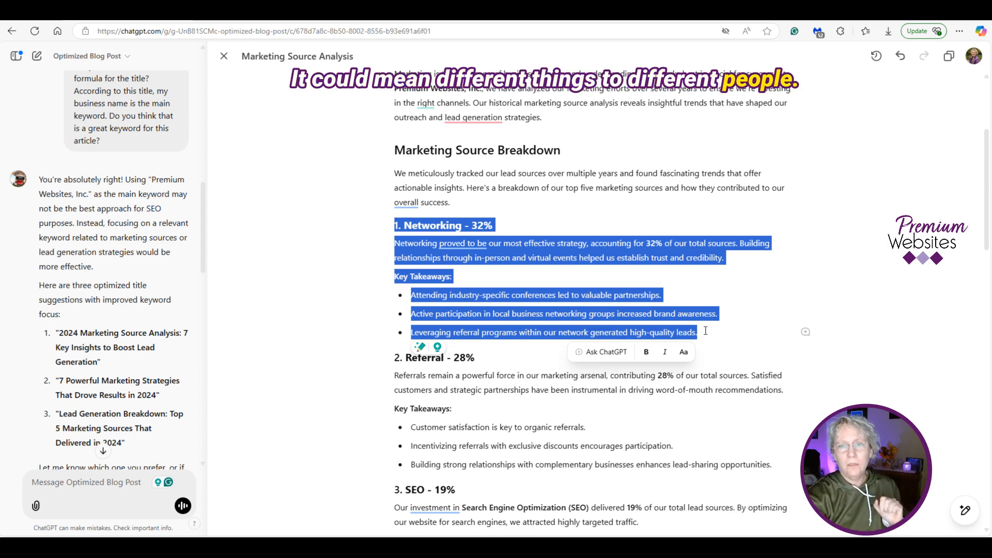
click(597, 356)
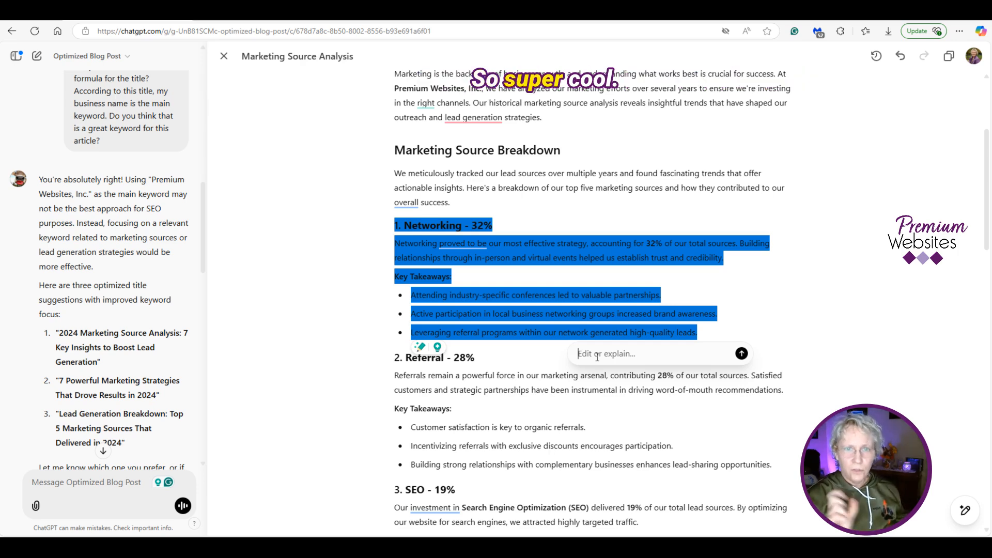
text(Since this is the biggest source, please give more detail about Networking. Give ideas how other businesses can utilize this method.)
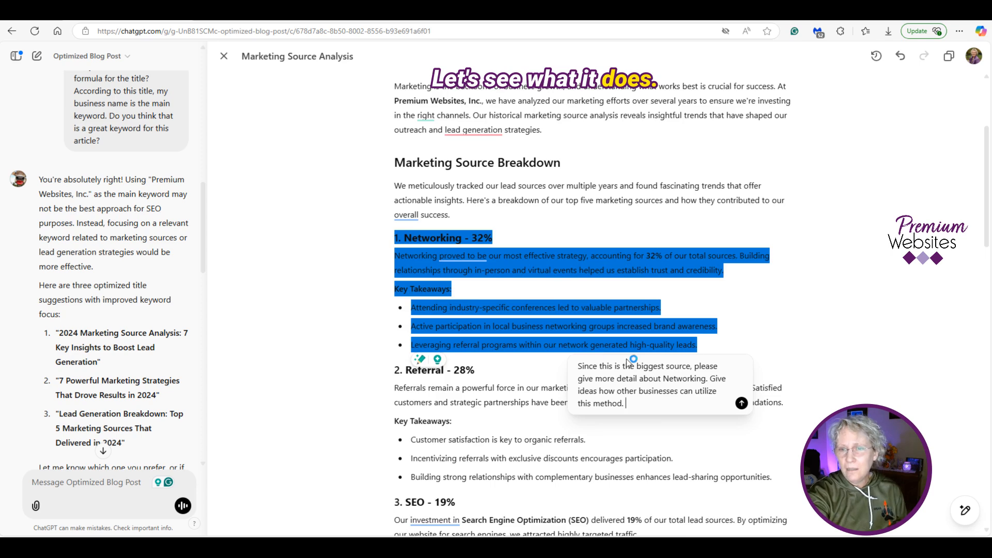
key(Return)
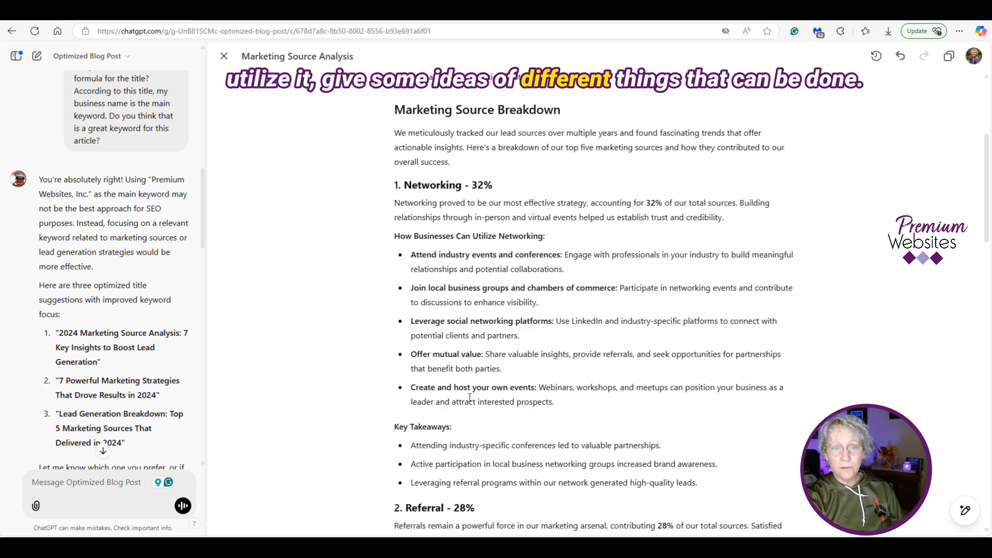
Step: Review the expanded Networking section and its key takeaways, then the Referral and SEO sections below it
scroll(585, 356, down, 2)
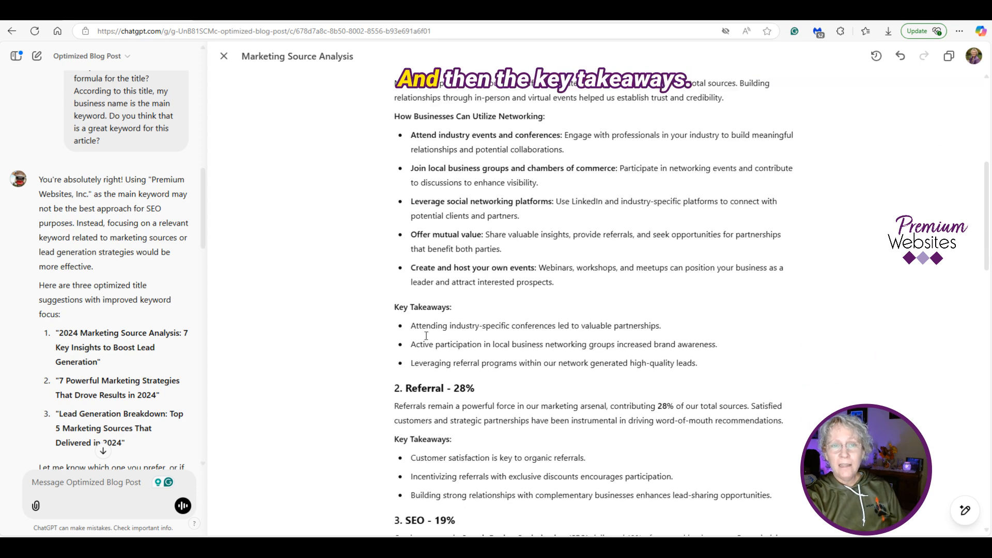
scroll(735, 359, down, 1)
scroll(735, 359, down, 2)
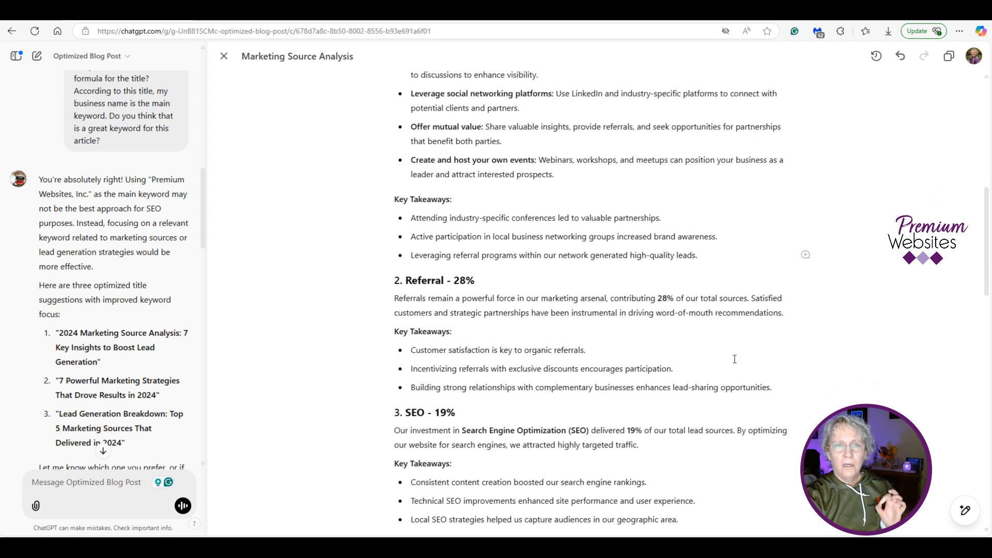
scroll(735, 359, up, 3)
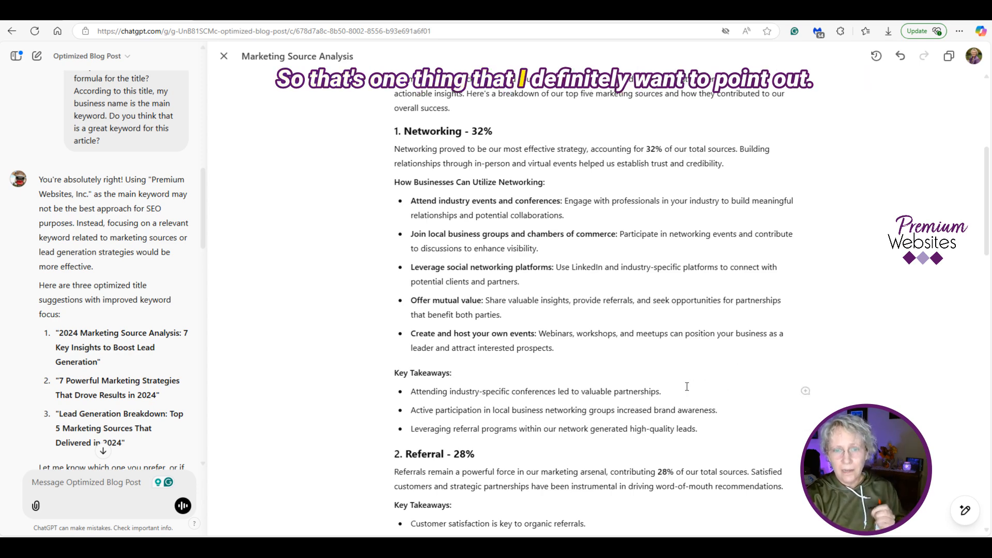
scroll(686, 387, down, 4)
scroll(686, 394, down, 2)
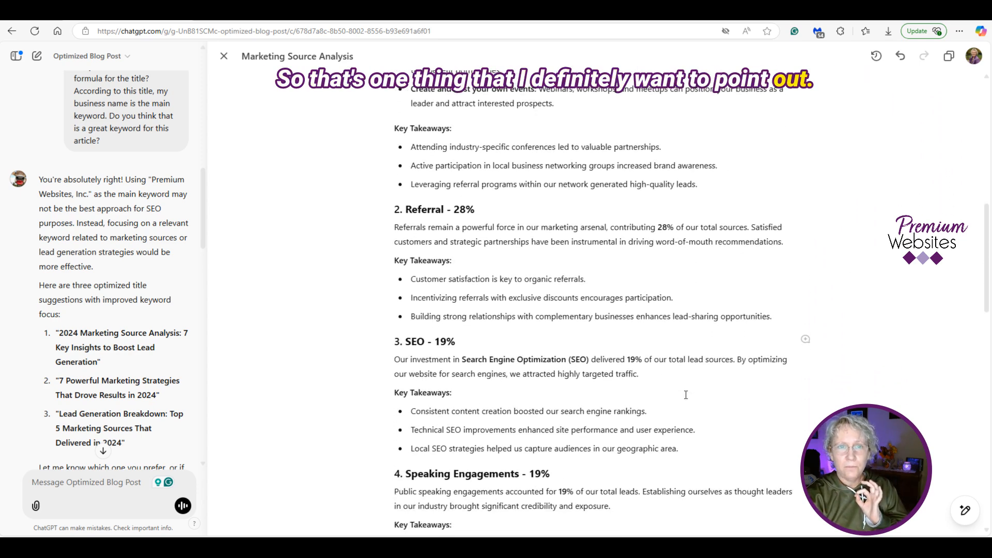
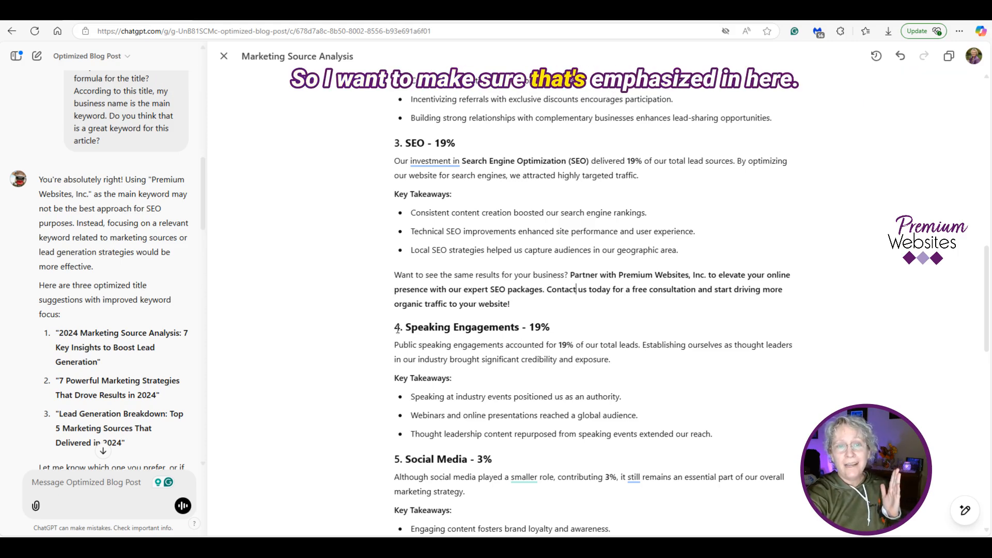
Step: Ask ChatGPT to rewrite the Speaking Engagements section around small networking groups, associations, webinars and podcast guest speaking, not hundreds of people at a stage
drag(394, 327, 739, 433)
click(618, 454)
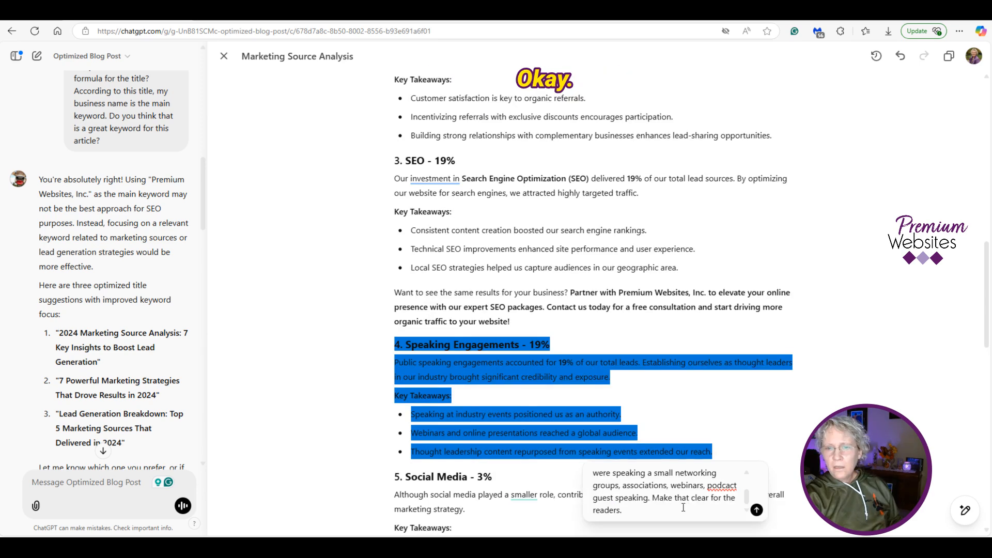
scroll(683, 508, up, 3)
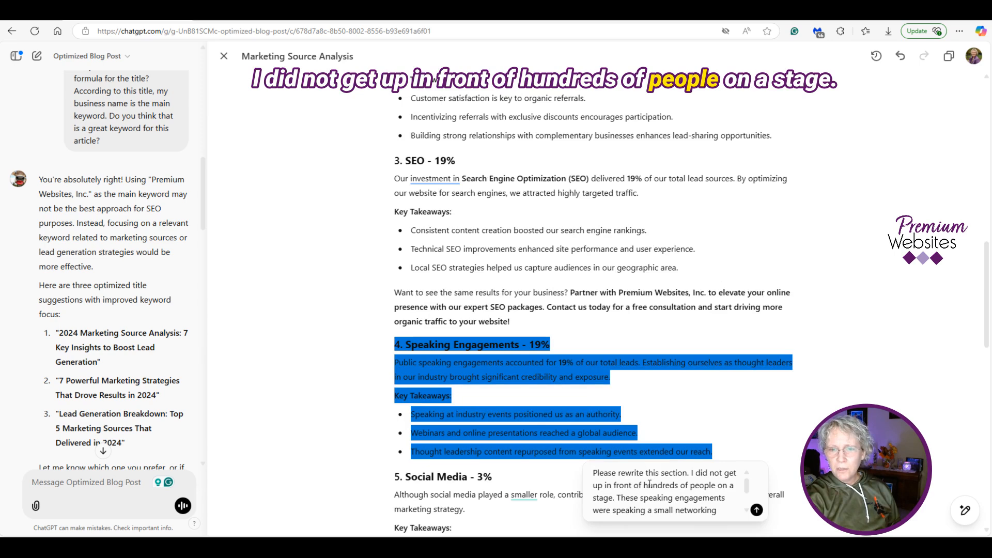
scroll(636, 493, down, 1)
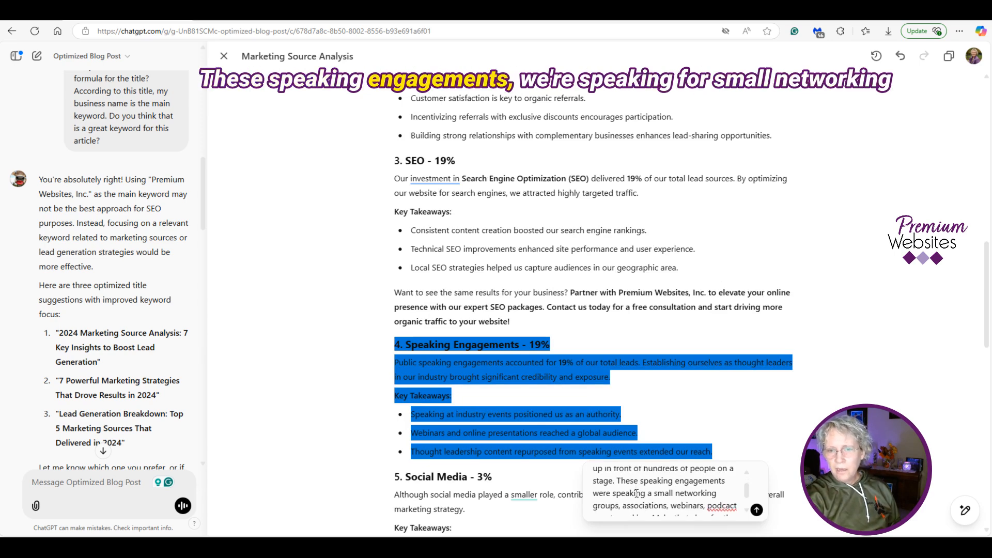
scroll(636, 493, down, 1)
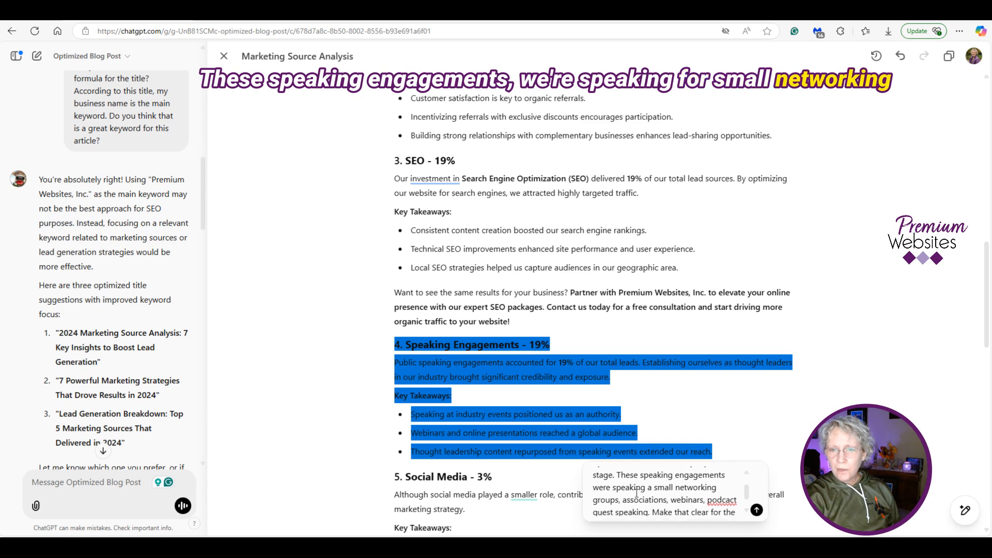
scroll(634, 495, down, 1)
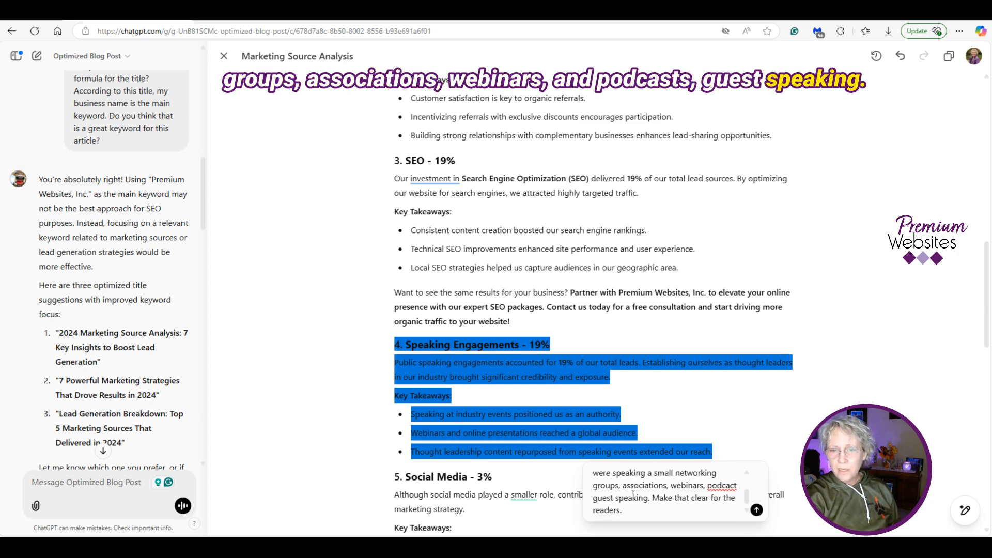
scroll(633, 495, down, 1)
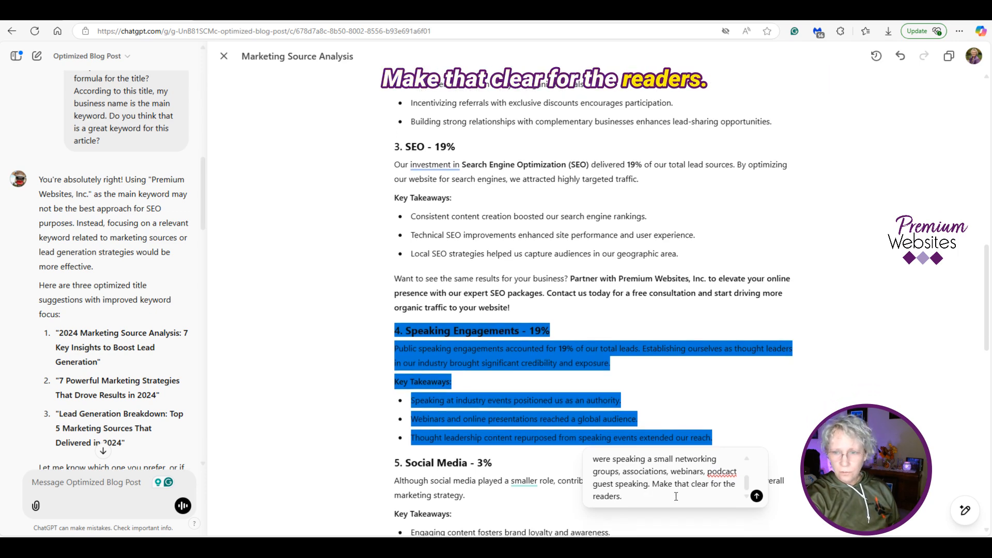
click(756, 496)
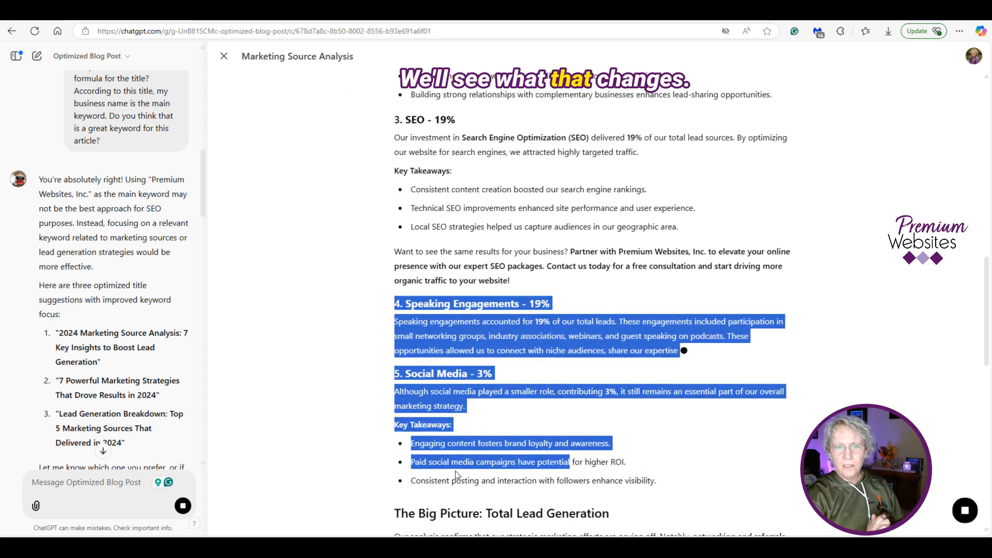
Step: Examine the rewritten Speaking Engagements section and compare the Social Media section with the Networking, Referral and SEO sections
drag(395, 347, 458, 387)
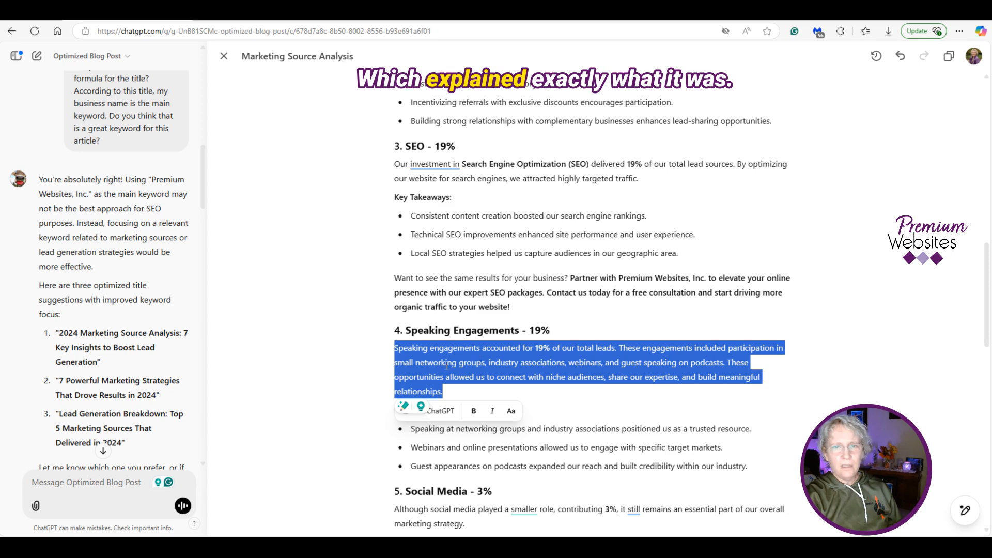
click(477, 391)
scroll(477, 393, down, 1)
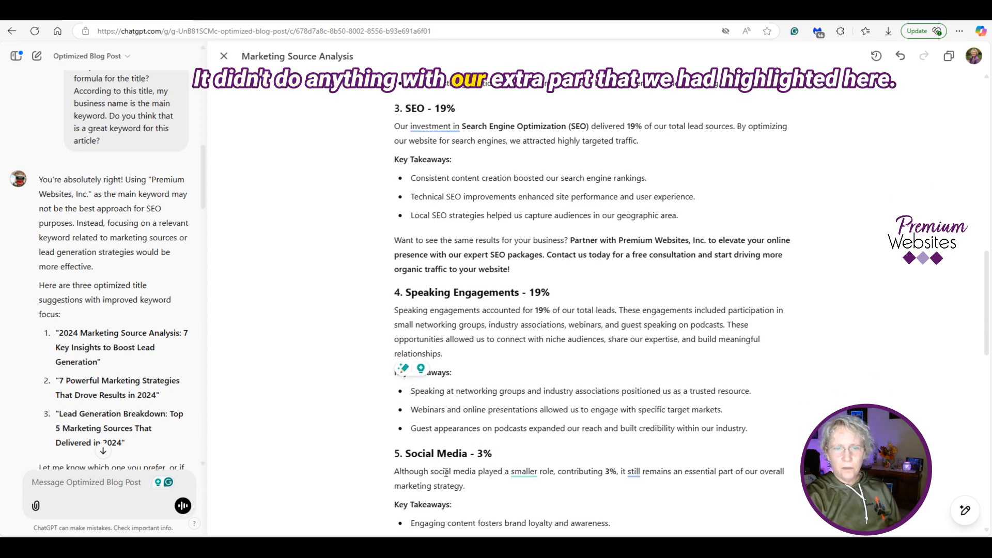
scroll(485, 452, down, 1)
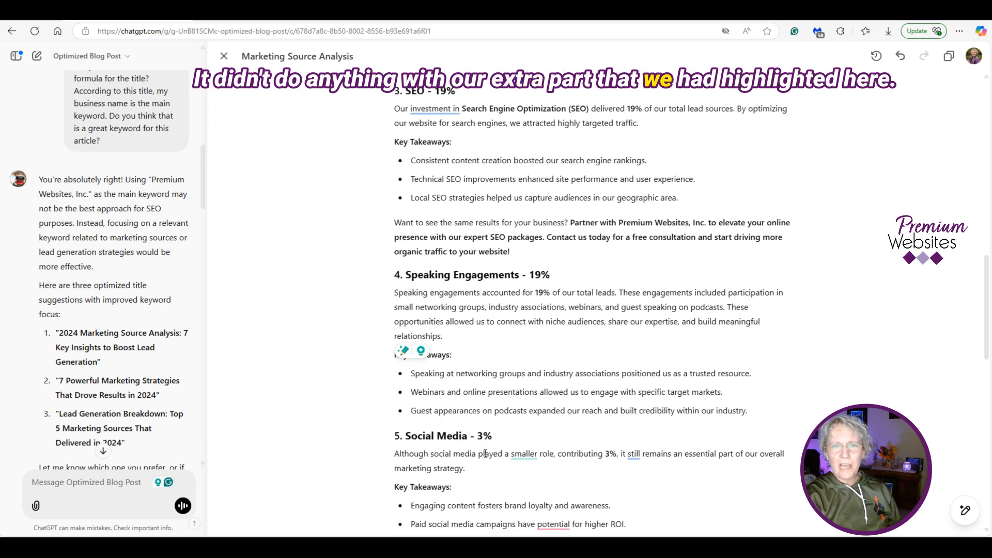
scroll(485, 453, down, 3)
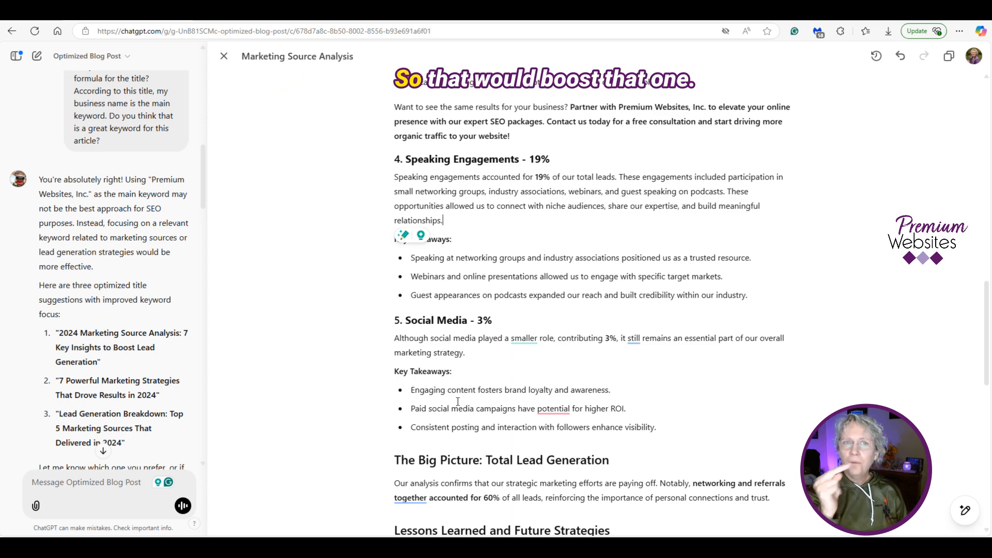
scroll(454, 418, up, 1)
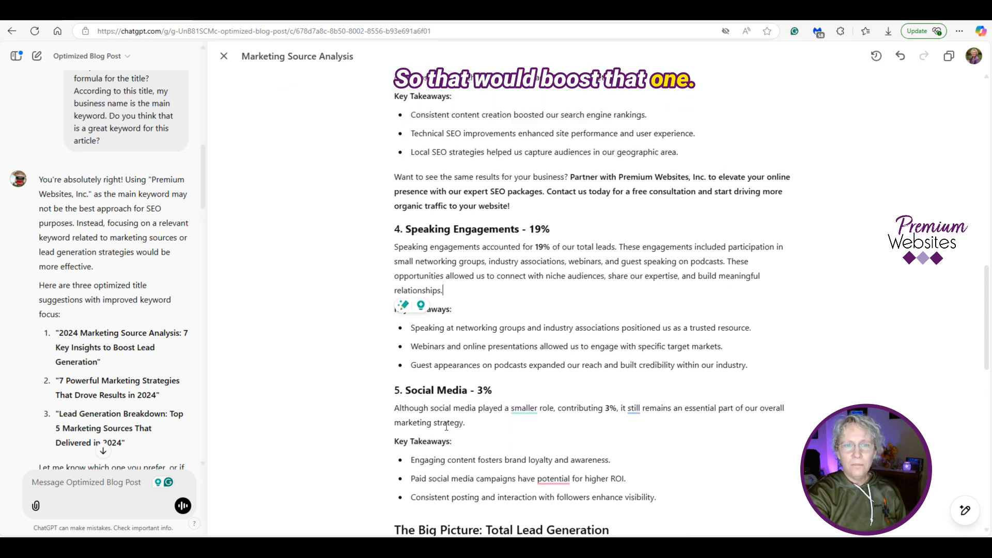
scroll(446, 427, down, 1)
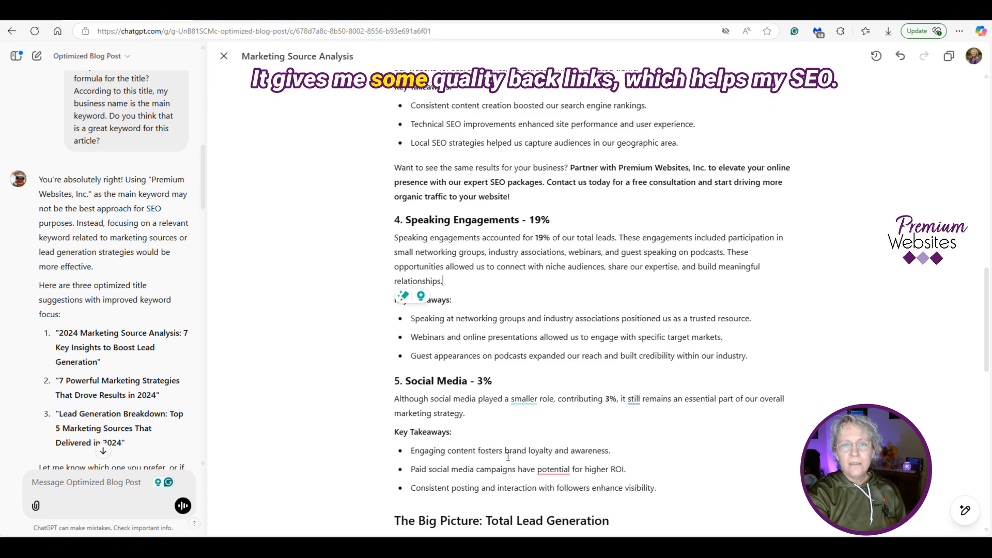
scroll(473, 453, up, 3)
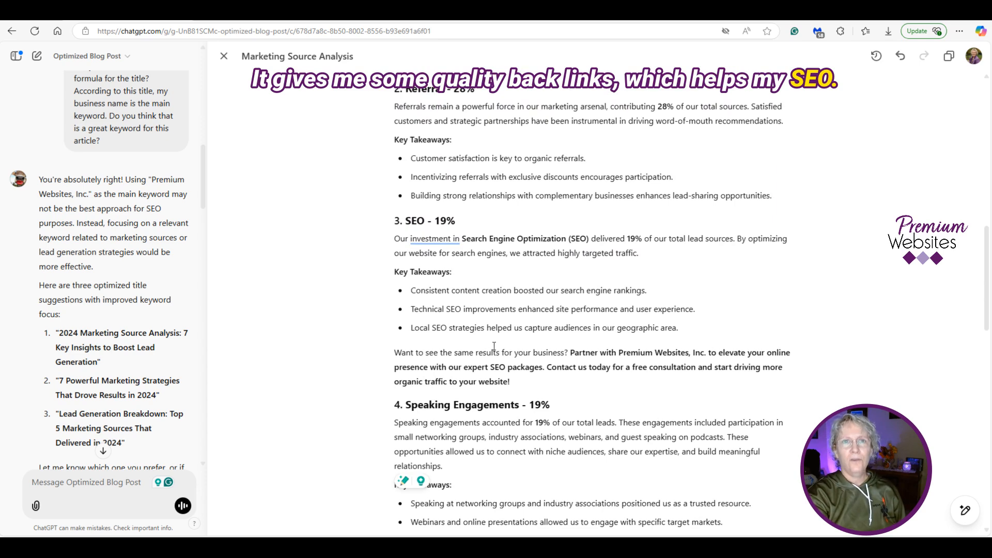
scroll(494, 347, up, 6)
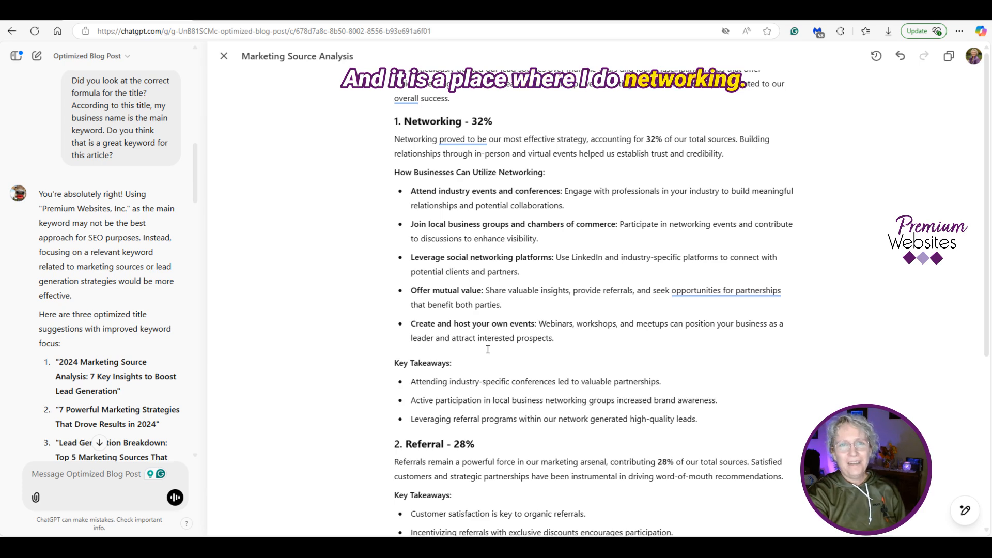
scroll(488, 350, down, 6)
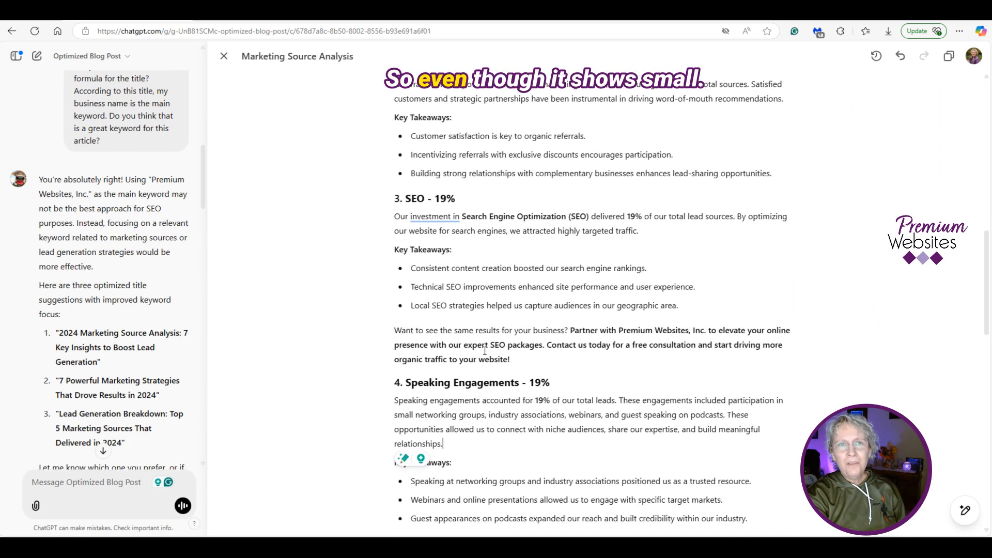
scroll(485, 351, down, 5)
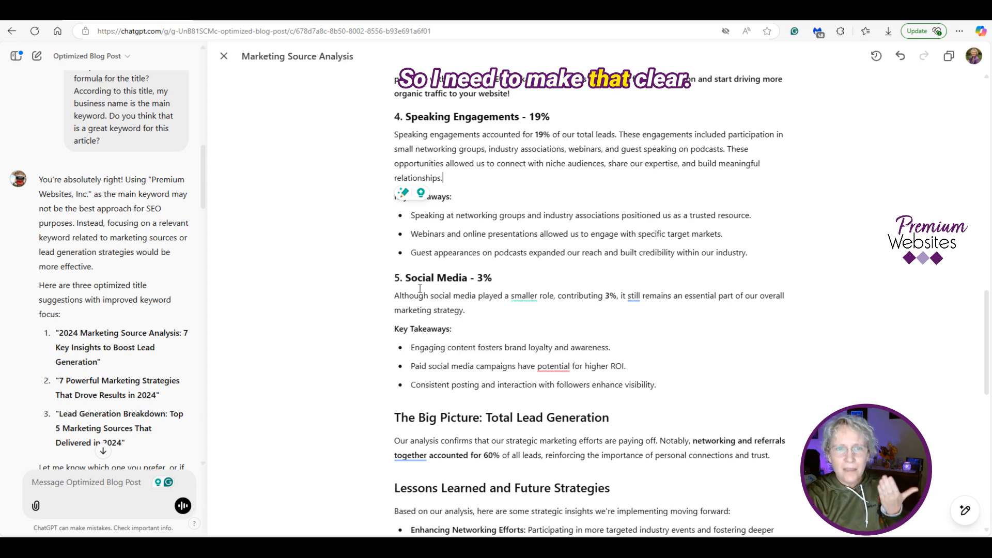
Step: Have ChatGPT rewrite the Social Media section to convey its value for speaking, quality SEO backlinks and building networking relationships
drag(394, 279, 661, 388)
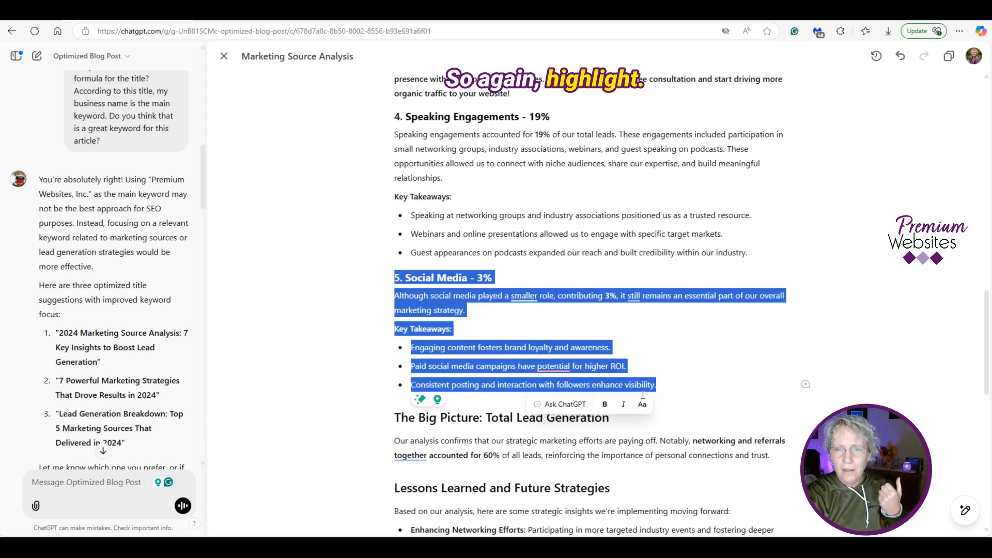
click(564, 405)
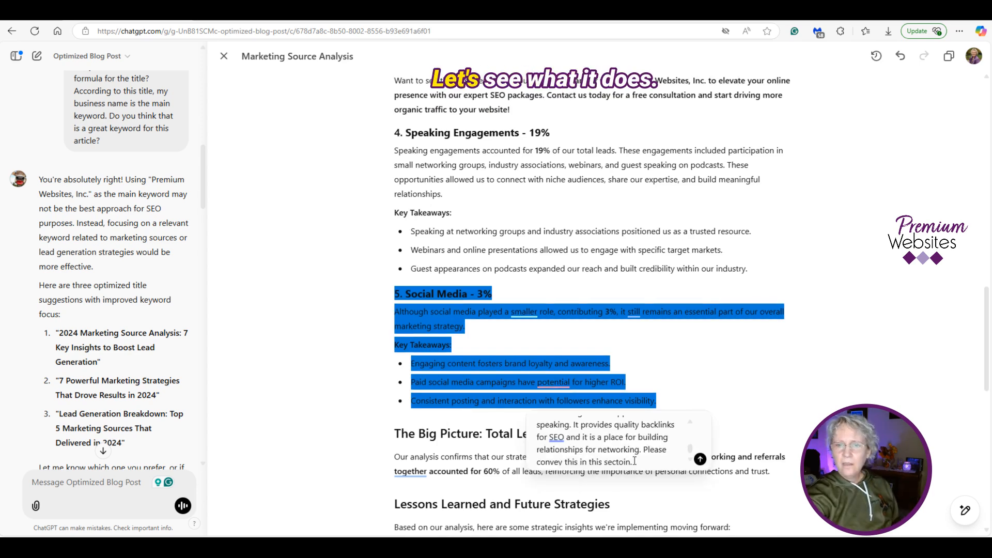
key(ctrl+v)
click(699, 459)
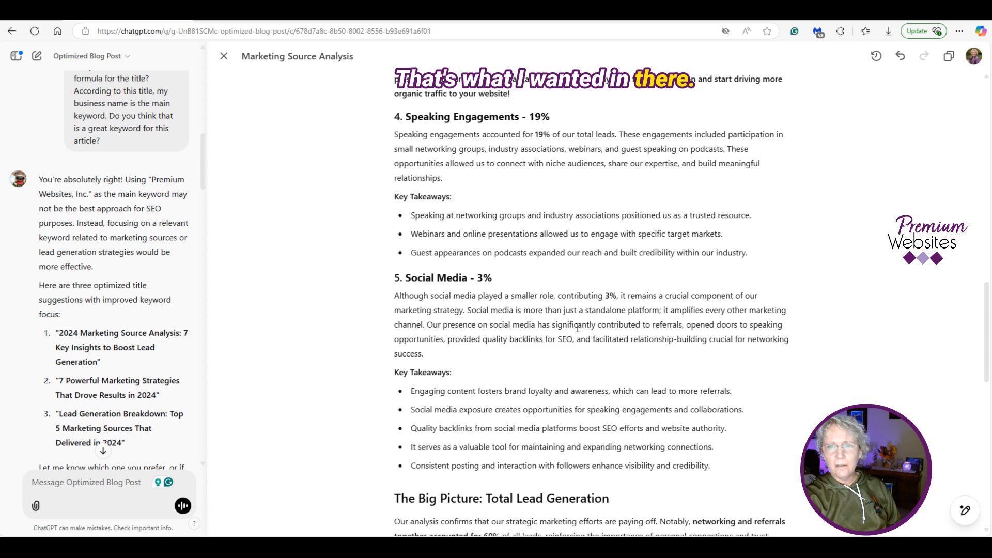
scroll(538, 349, down, 3)
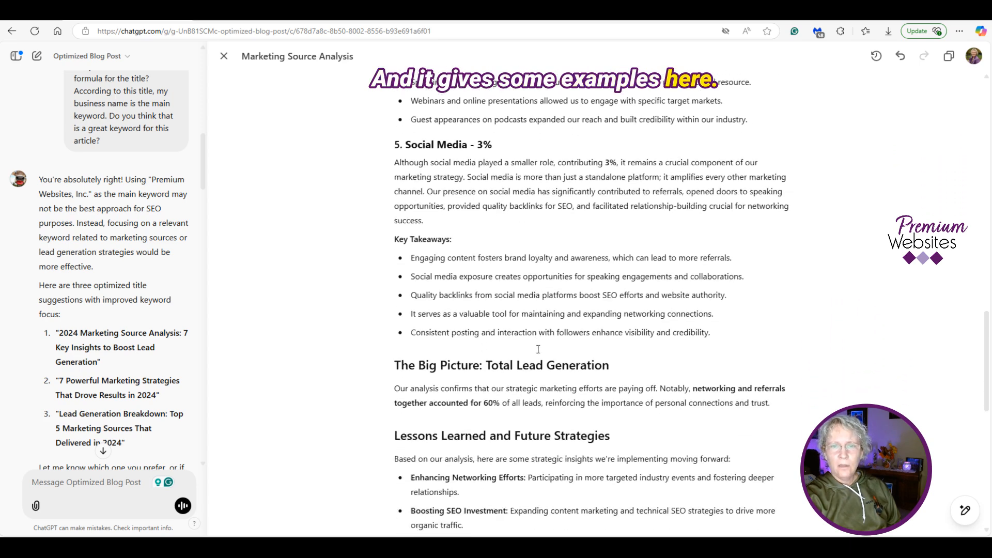
Step: Ask ChatGPT to boost the points in the Lessons Learned and Future Strategies section
scroll(538, 350, down, 1)
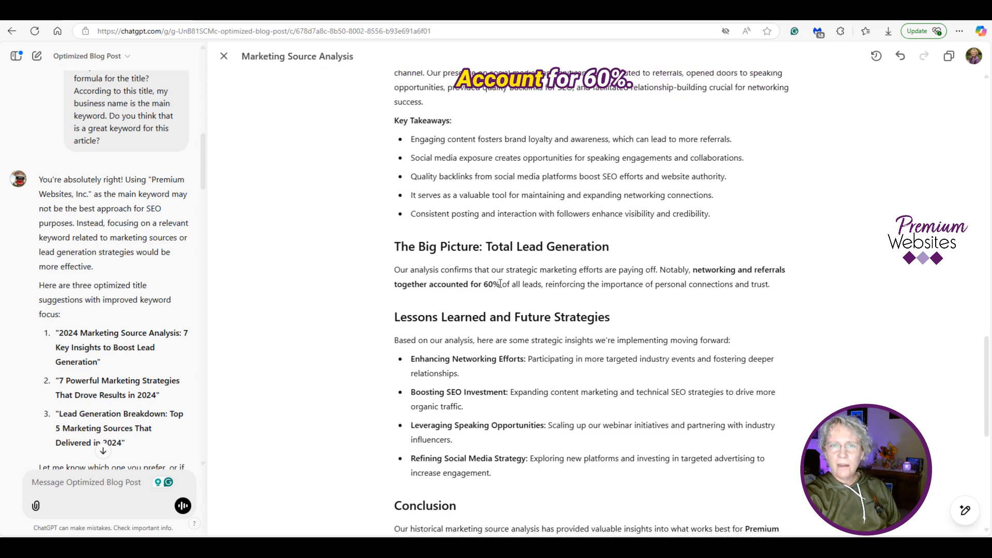
scroll(465, 305, down, 1)
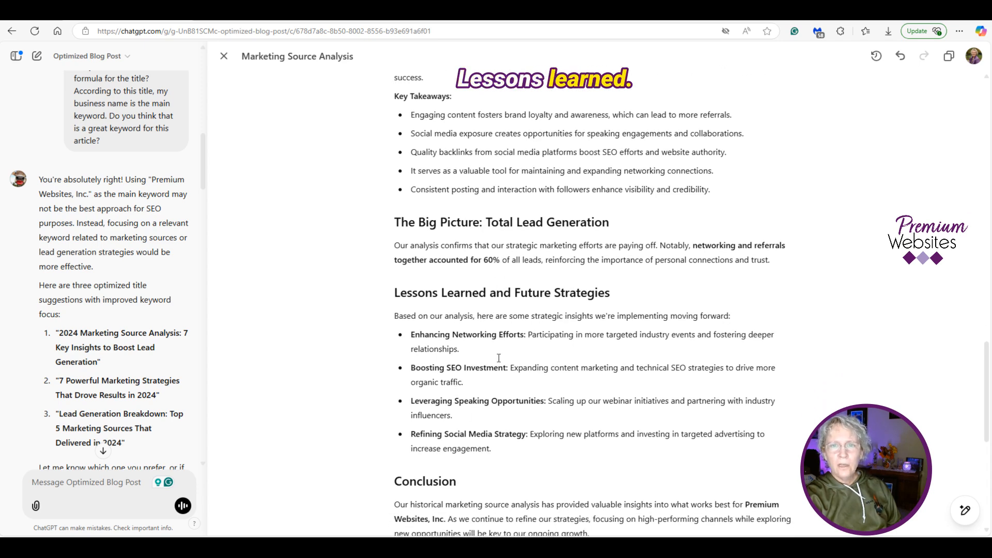
scroll(499, 358, down, 2)
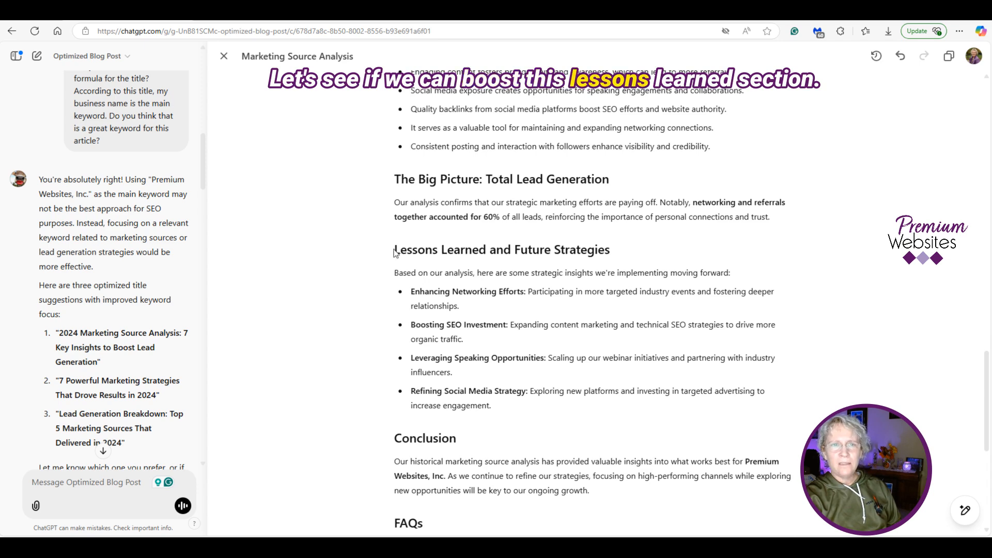
drag(395, 251, 492, 406)
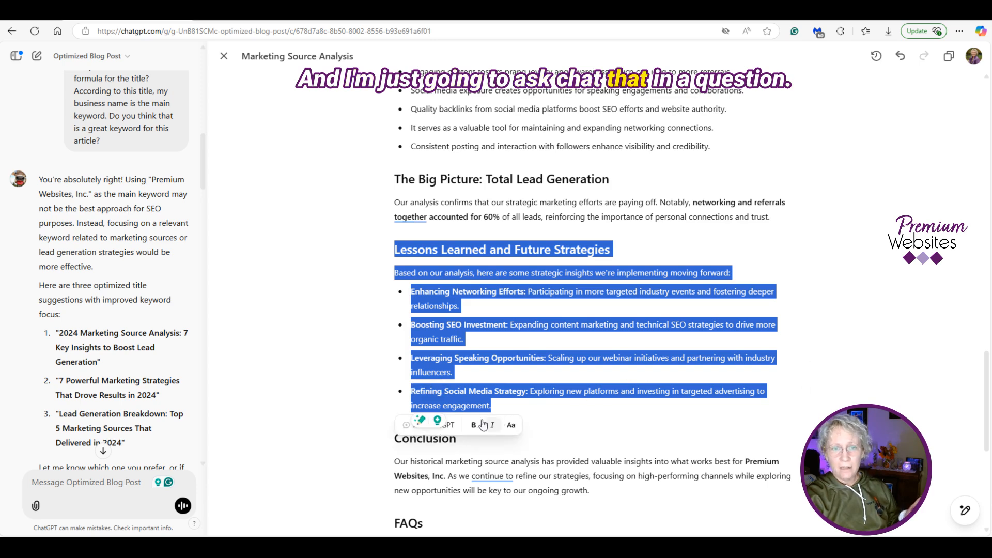
click(446, 425)
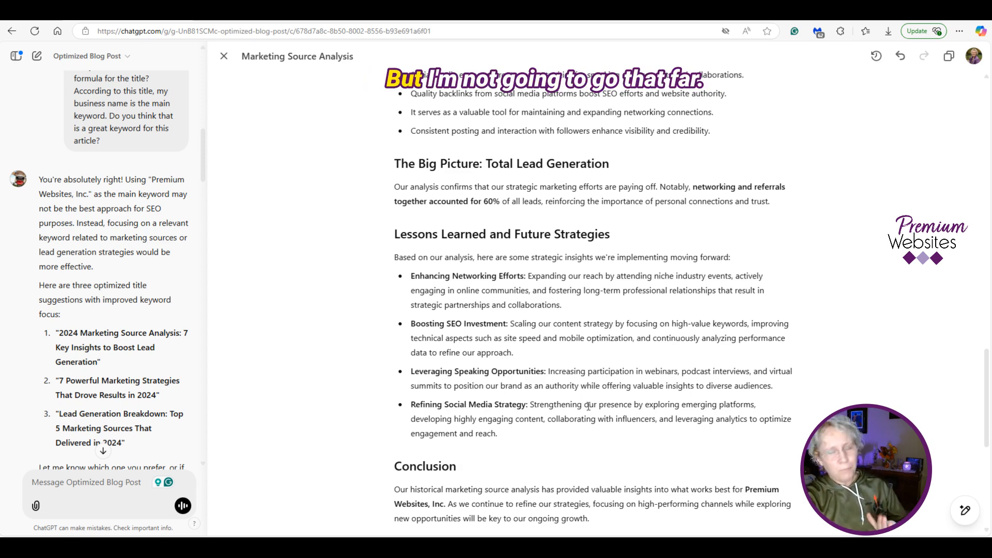
Step: Review the rewritten Lessons Learned section, the Conclusion and the FAQs, and return to the article's title
scroll(588, 406, down, 1)
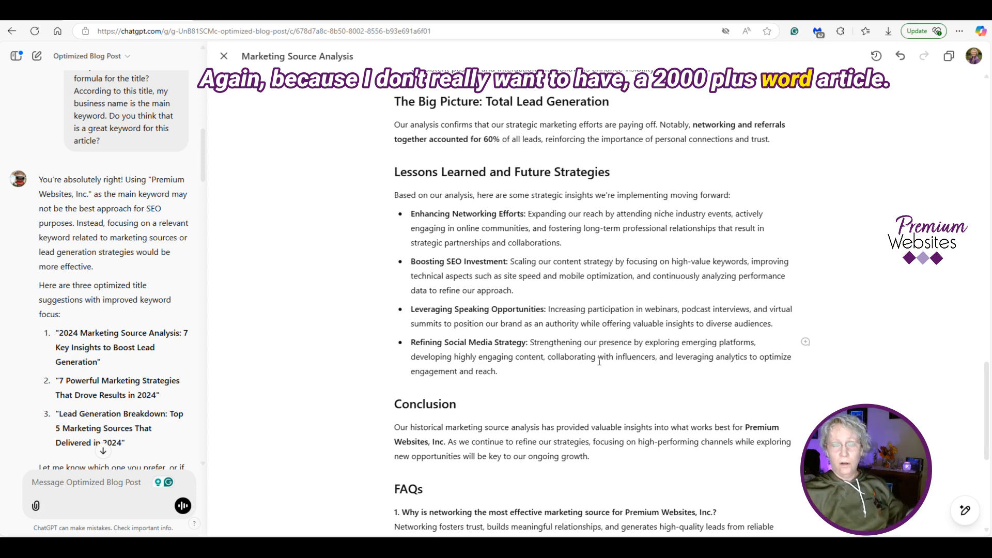
scroll(577, 317, down, 1)
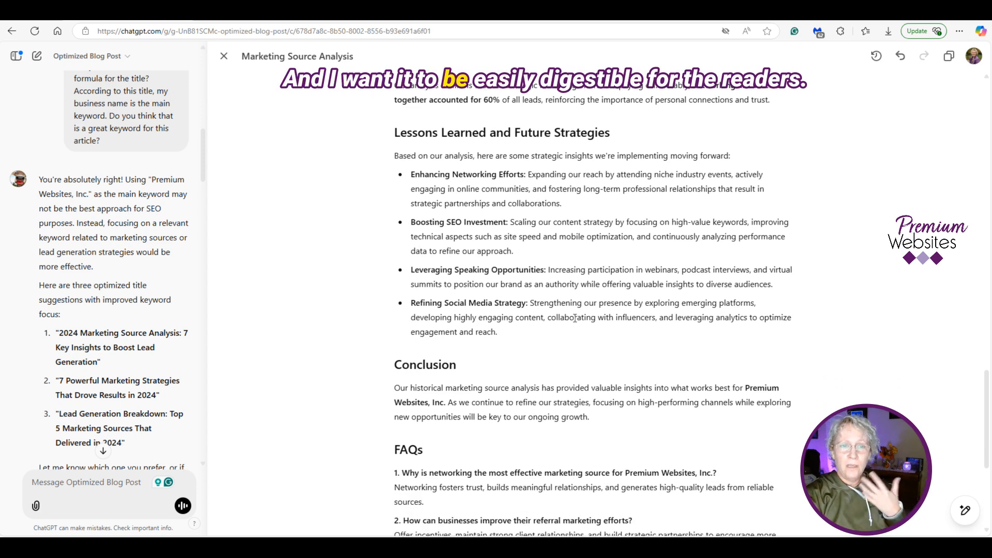
scroll(573, 319, down, 2)
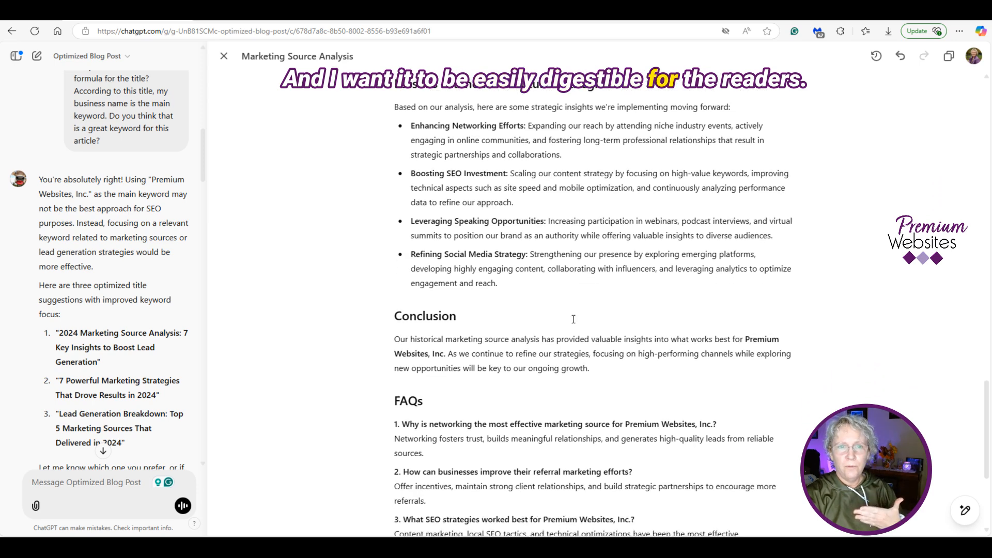
scroll(571, 319, down, 2)
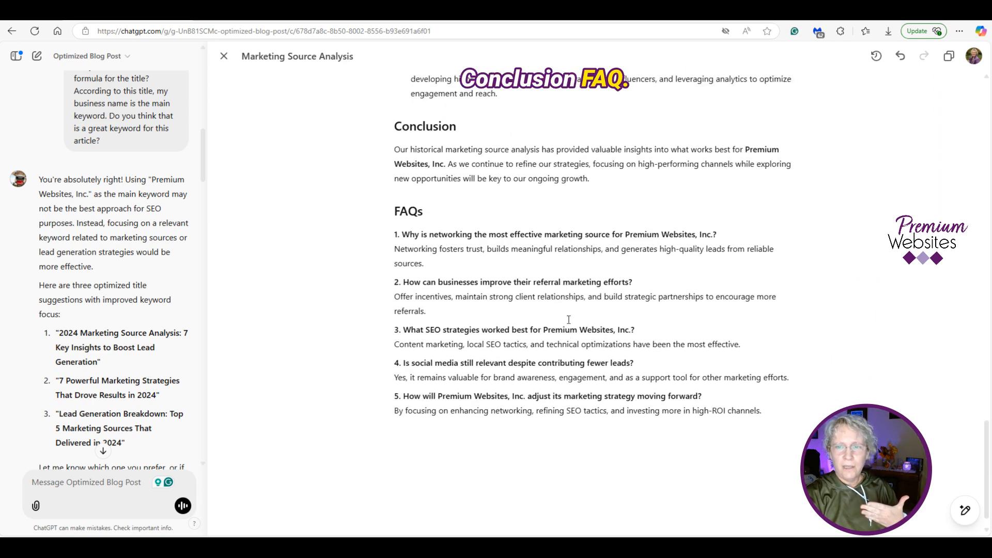
scroll(568, 320, up, 10)
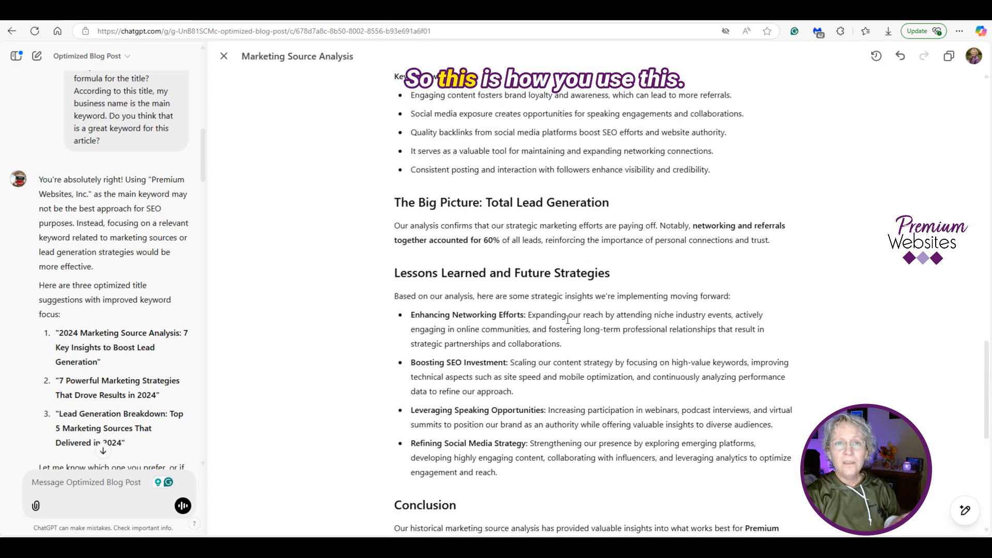
scroll(567, 321, up, 15)
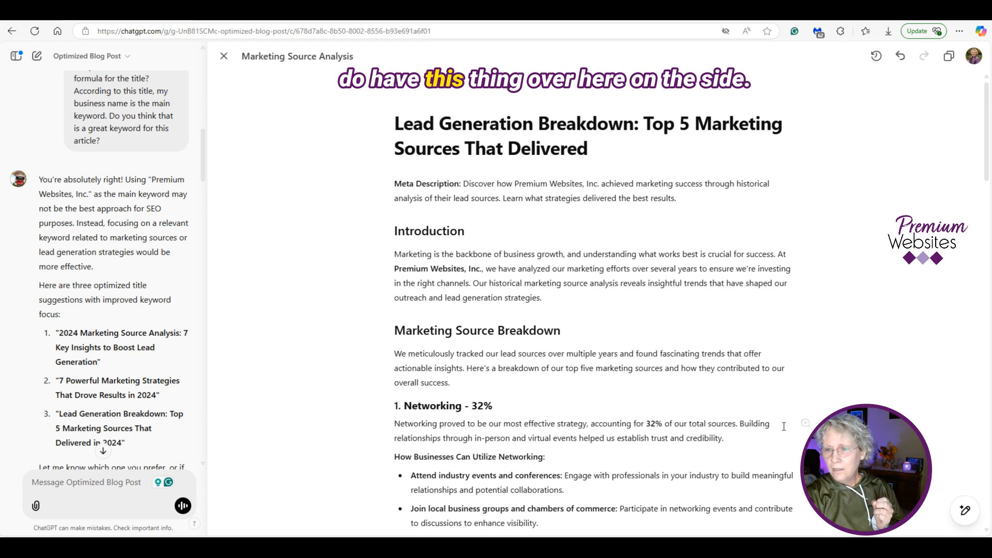
Step: Select the entire article from title to FAQs and have ChatGPT add final polish to it
mouse_move(965, 516)
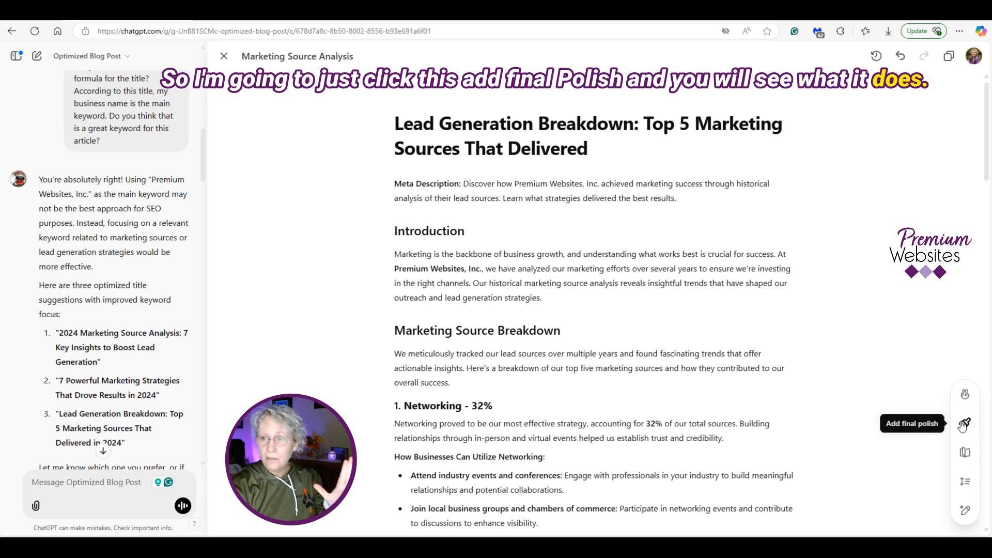
drag(395, 123, 493, 406)
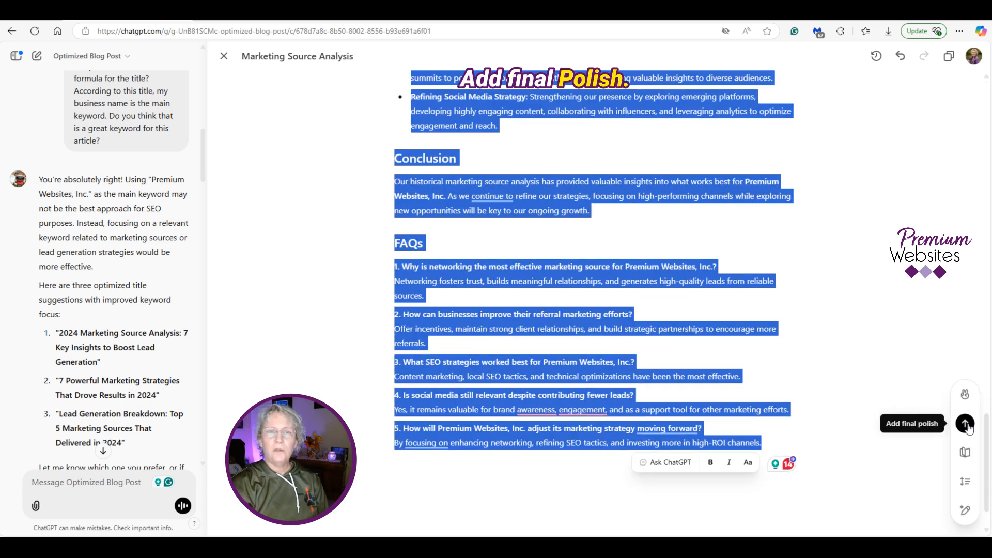
click(965, 424)
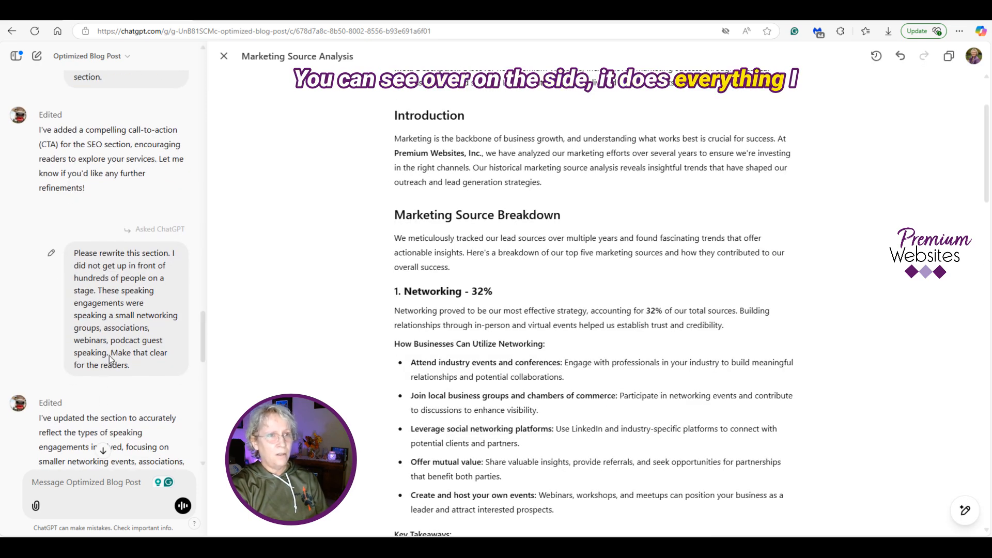
Step: Read ChatGPT's latest reply about the polish and check the article's title, introduction and Networking section for changes
scroll(88, 274, down, 3)
scroll(106, 344, down, 10)
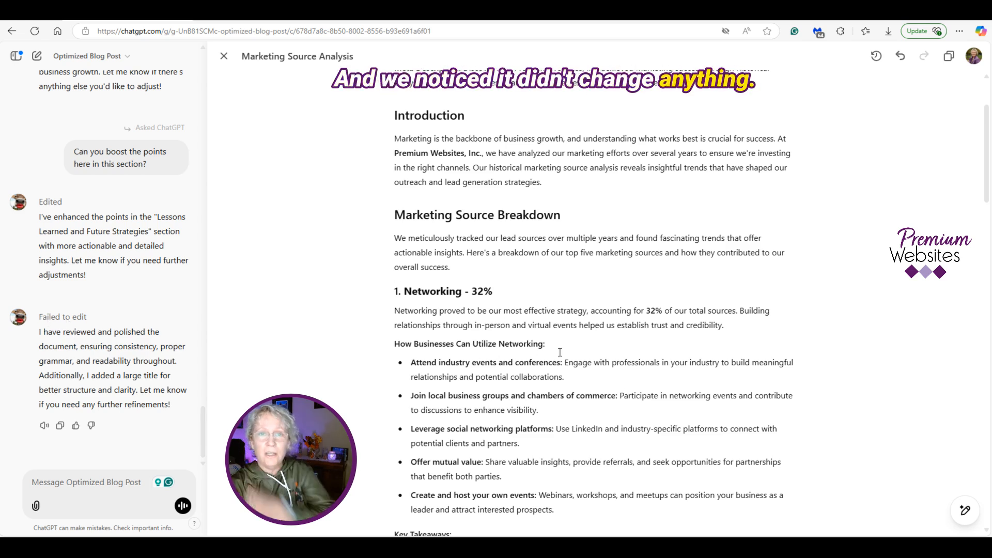
scroll(563, 344, up, 3)
scroll(564, 342, down, 1)
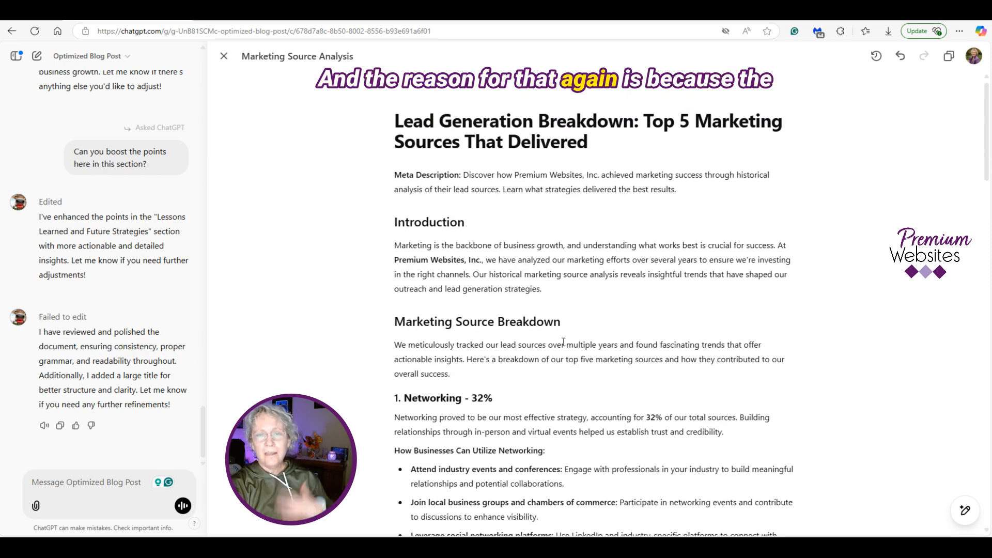